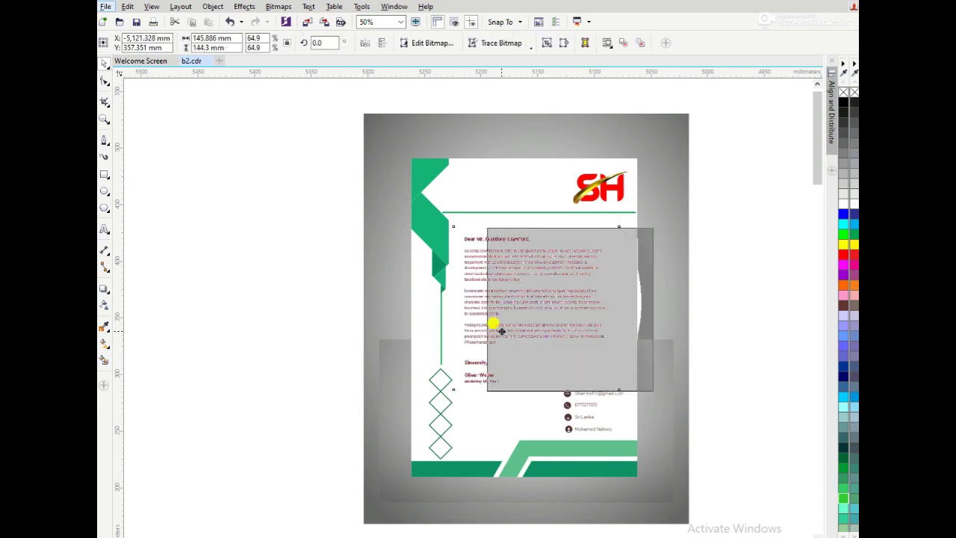
Step: Try moving the mockup's letter text, page and footer band, then undo the moves
drag(455, 348, 488, 350)
key(ctrl+z)
click(436, 247)
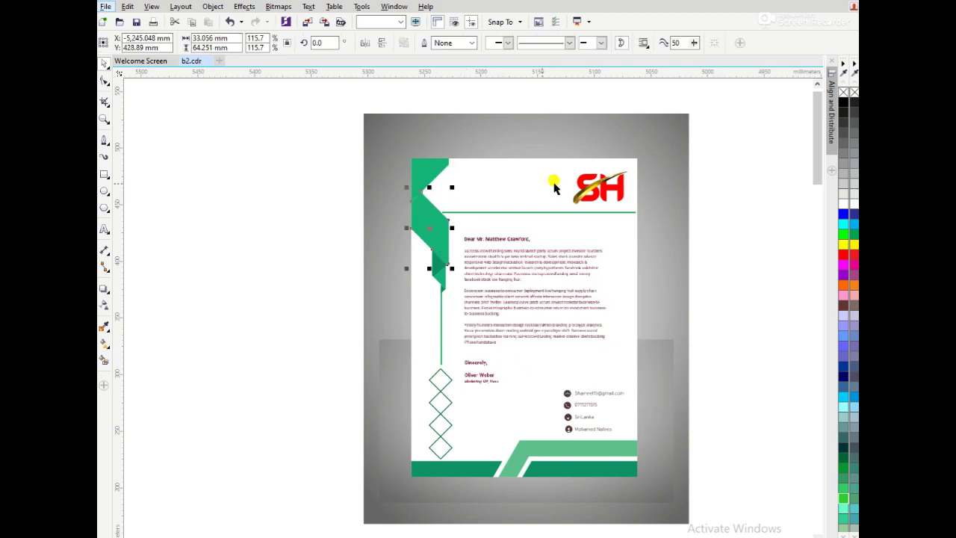
click(578, 190)
drag(579, 190, 595, 201)
click(554, 273)
drag(555, 273, 579, 286)
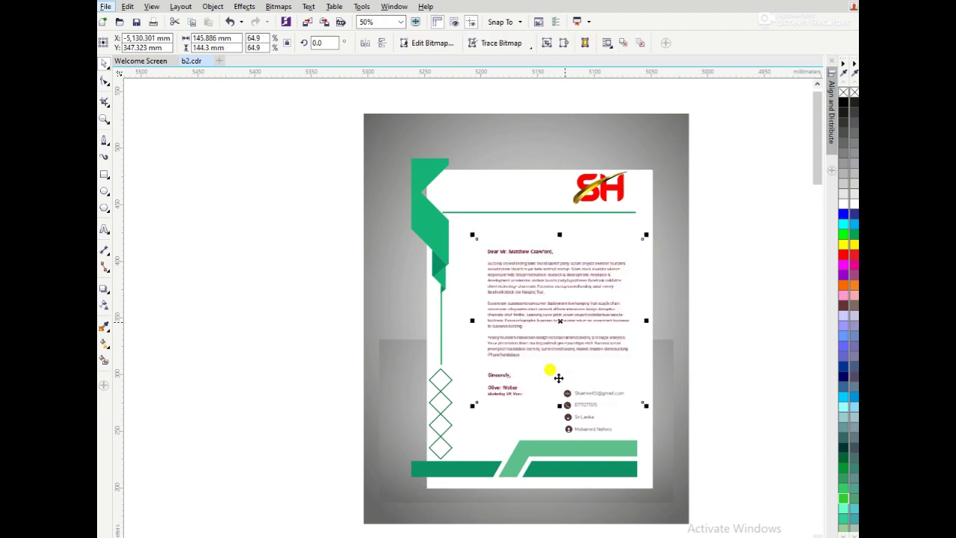
click(565, 440)
drag(566, 441, 575, 420)
key(ctrl+z)
key(ctrl+z)
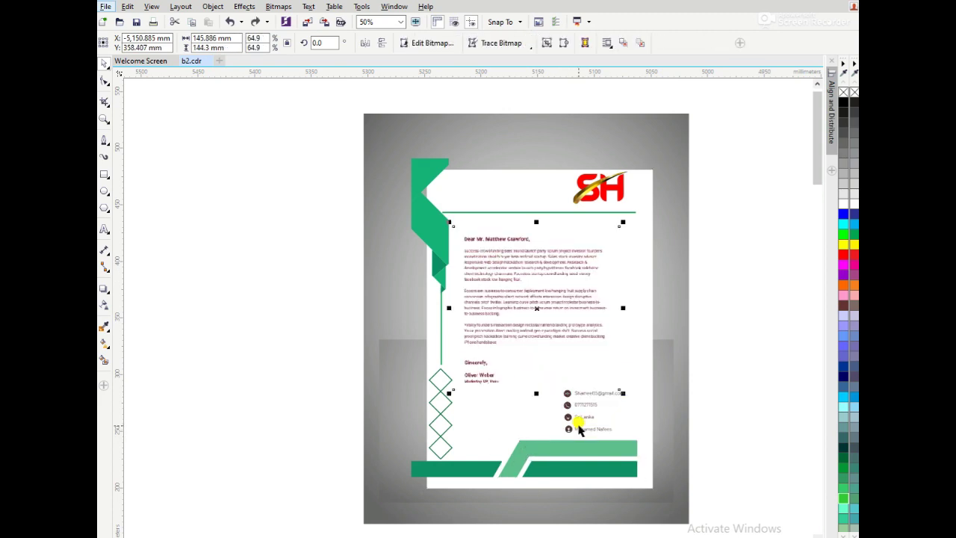
key(ctrl+z)
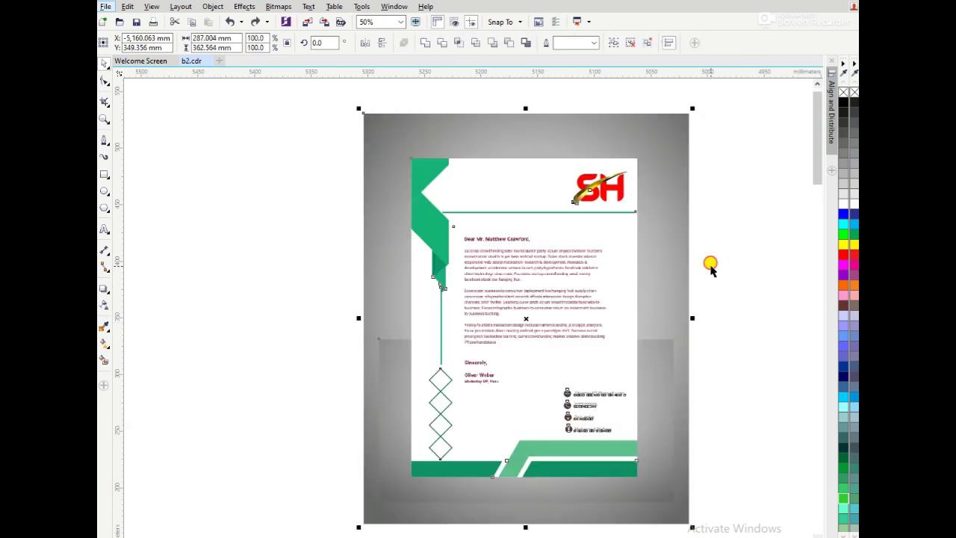
Step: Deselect the mockup and zoom in on it
click(710, 271)
scroll(710, 270, down, 1)
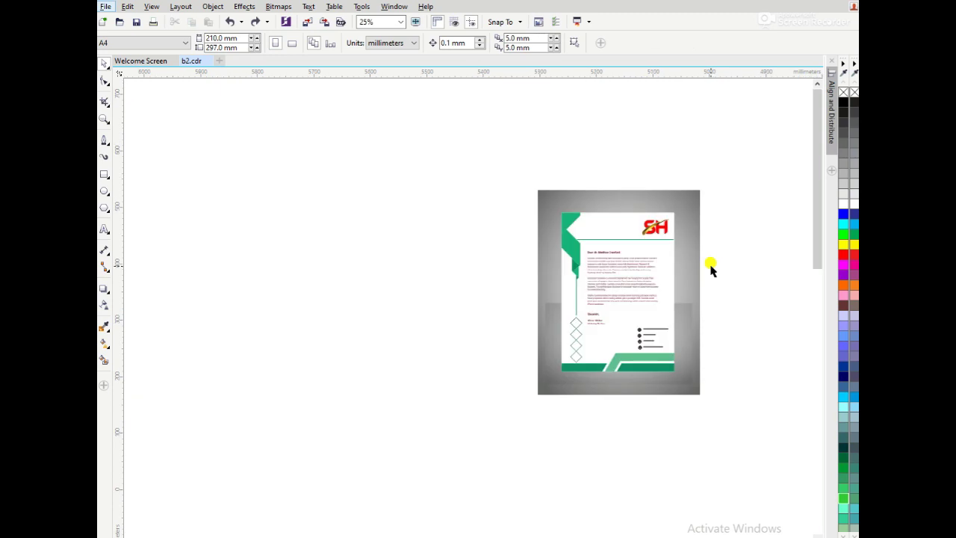
key(z)
drag(367, 179, 675, 407)
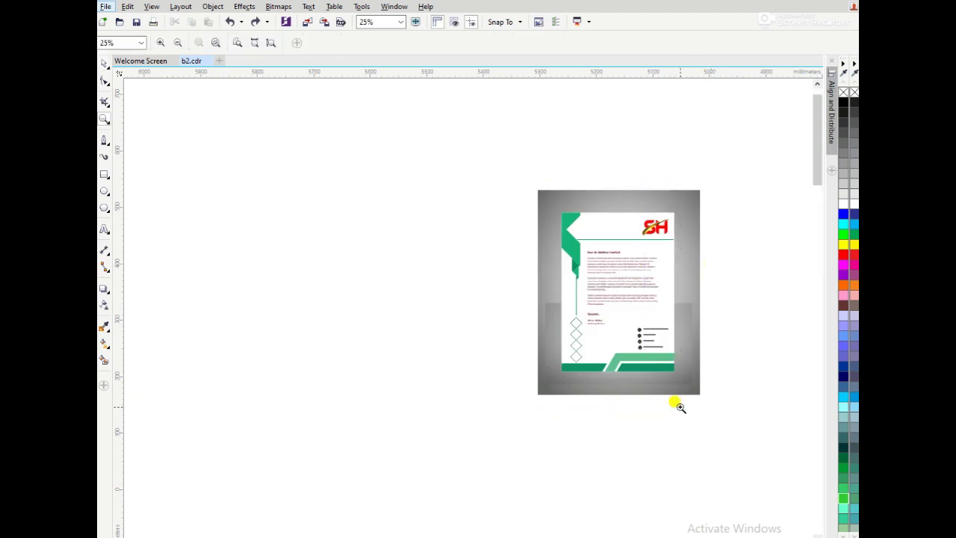
key(space)
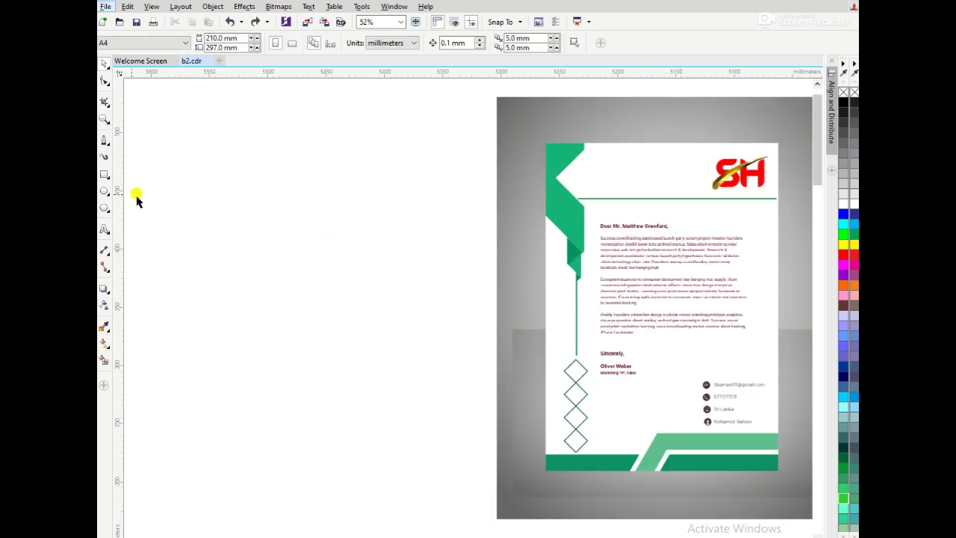
Step: Draw a tall rectangle of about 195 × 273 mm left of the mockup
key(F6)
drag(245, 147, 461, 459)
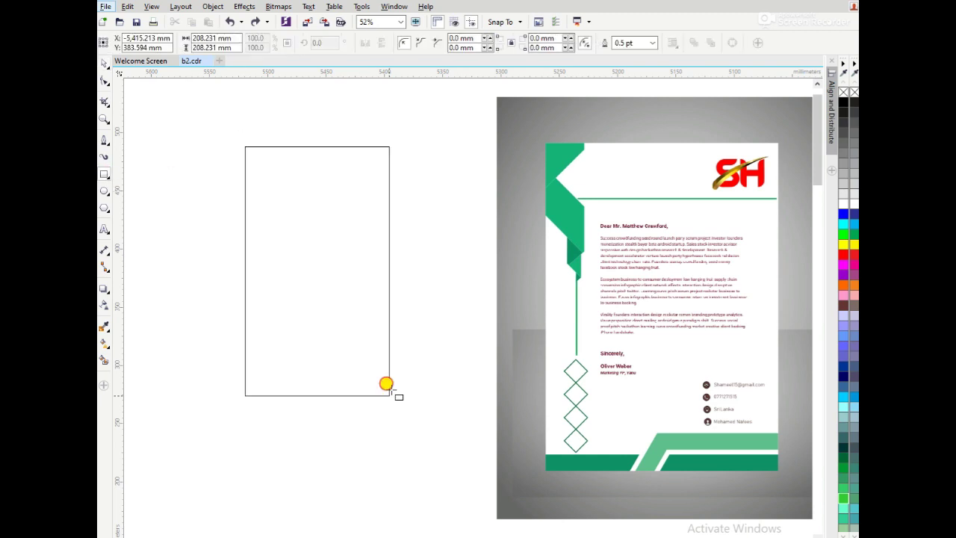
drag(456, 453, 467, 451)
drag(357, 142, 359, 133)
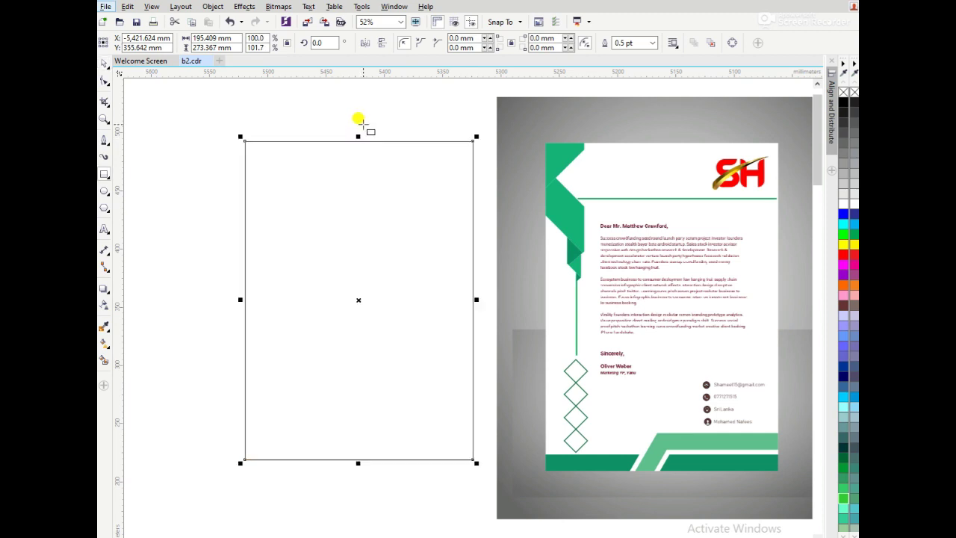
click(353, 111)
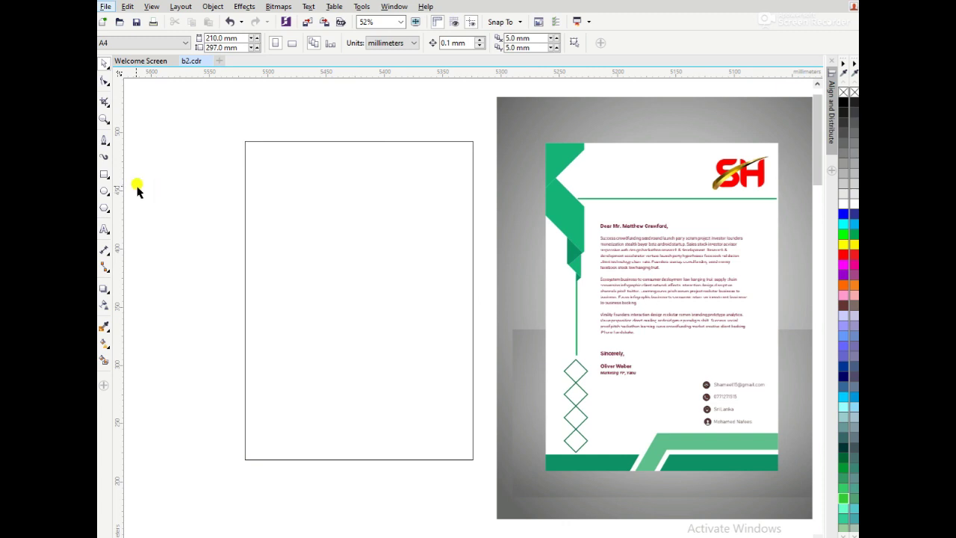
Step: Shrink the rectangle into a small top-left corner block and convert it to curves
click(472, 224)
drag(473, 298, 294, 297)
drag(267, 462, 279, 196)
click(279, 188)
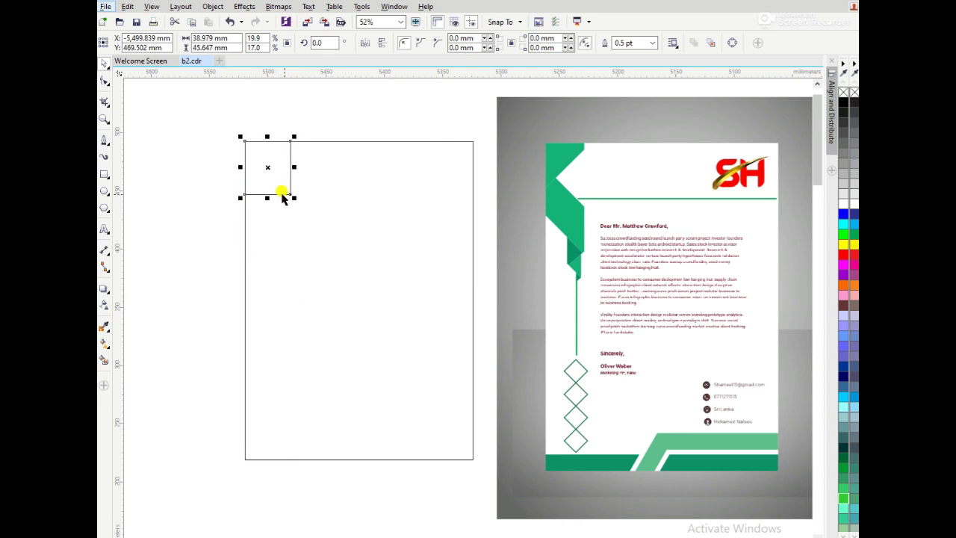
click(734, 45)
Step: Delete the block's bottom-right node to leave a triangle of about 39 × 55 mm
double_click(274, 187)
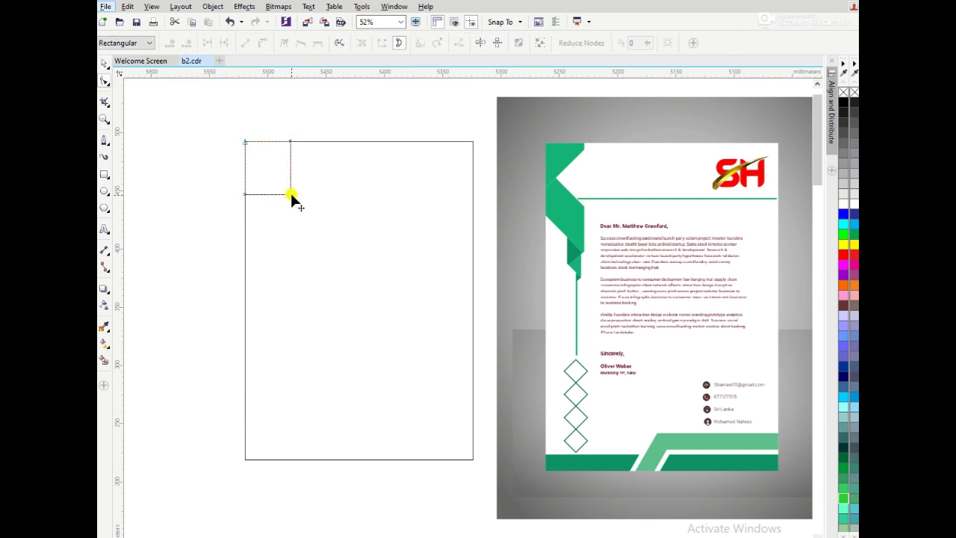
click(290, 150)
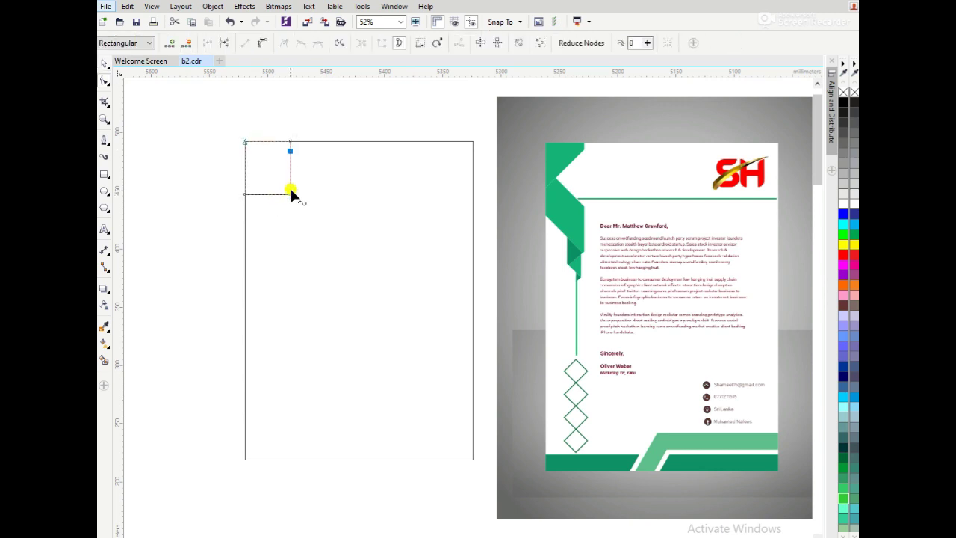
double_click(291, 194)
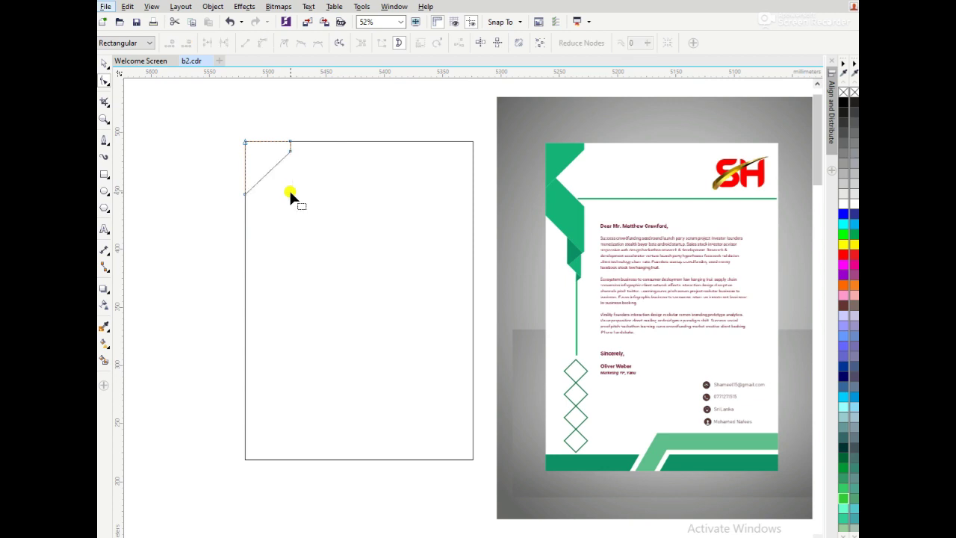
key(space)
key(space)
click(246, 194)
drag(245, 194, 243, 211)
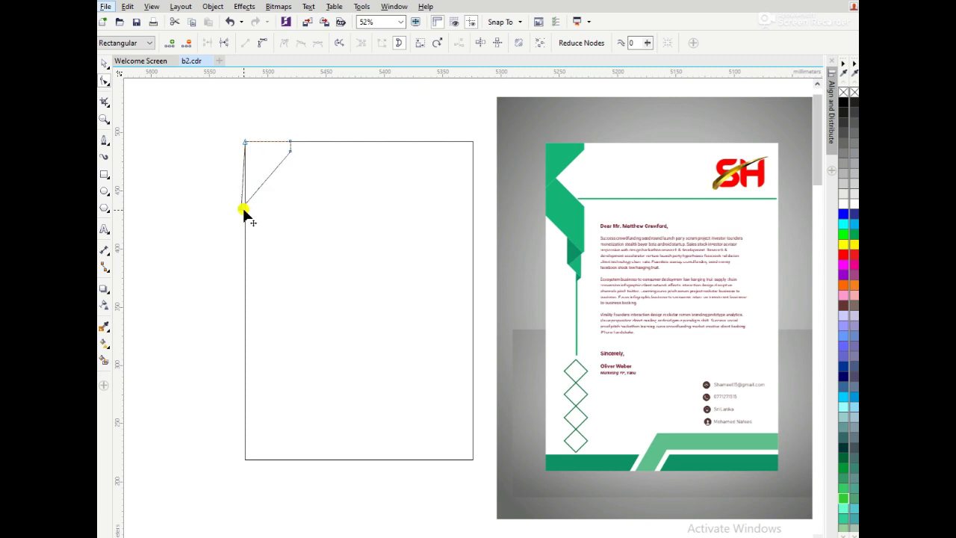
key(ctrl+z)
click(244, 198)
key(space)
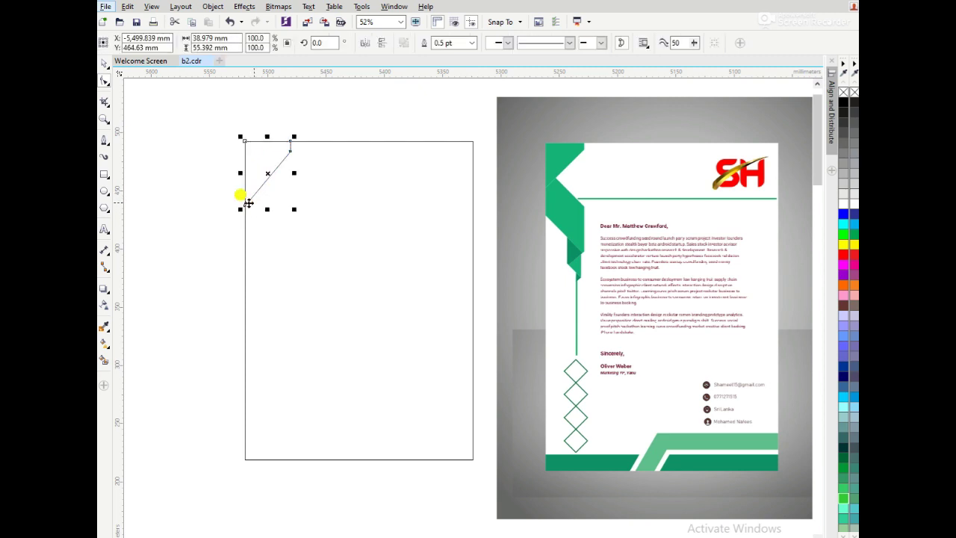
click(472, 245)
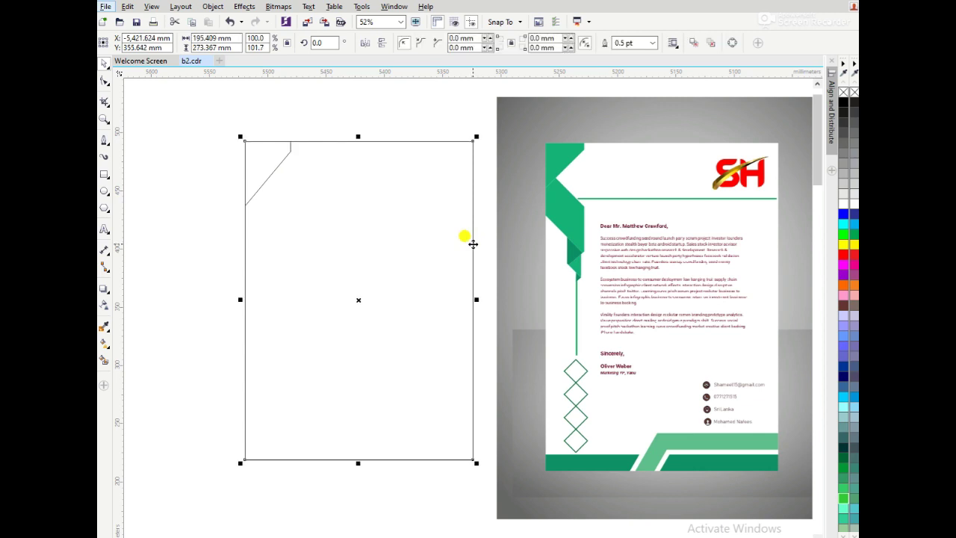
Step: Duplicate the page rectangle and scale the copy into a thin strip near the top
drag(473, 244, 410, 262)
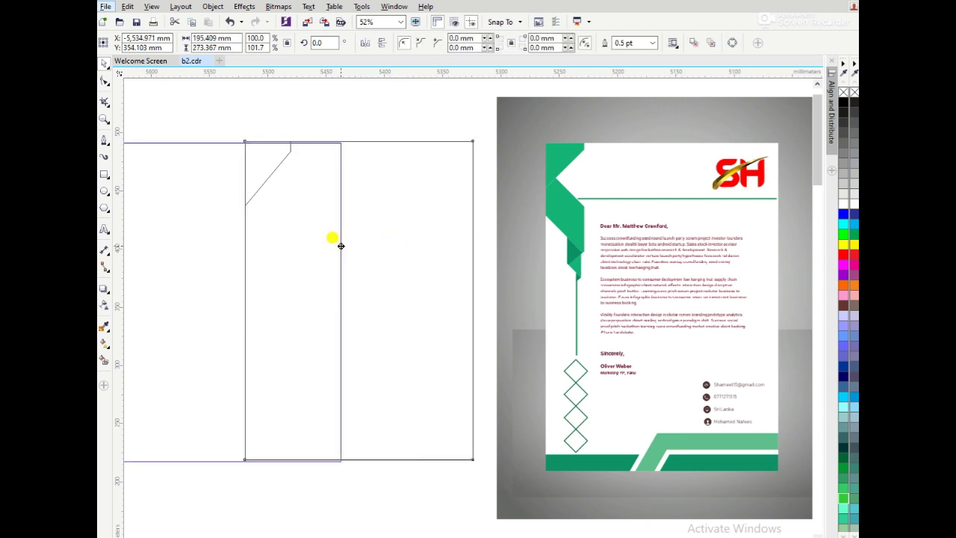
drag(476, 300, 280, 307)
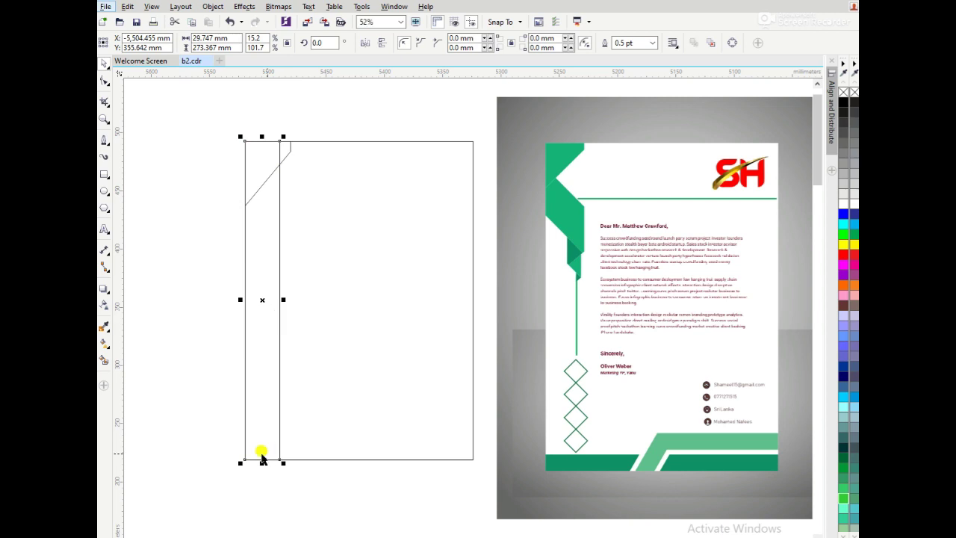
drag(261, 463, 280, 251)
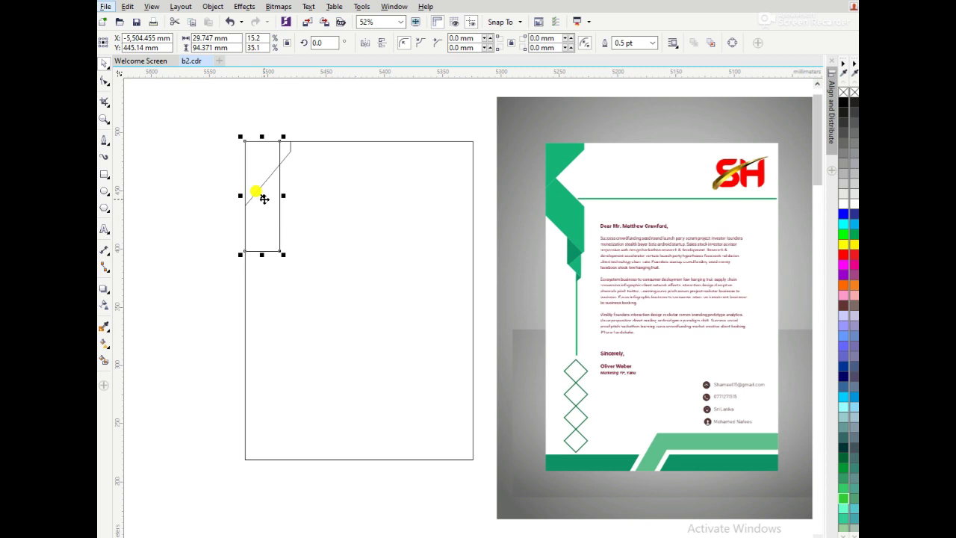
Step: Rotate the strip to about 41.5° and position it across the top-left corner
click(263, 199)
drag(285, 257, 316, 249)
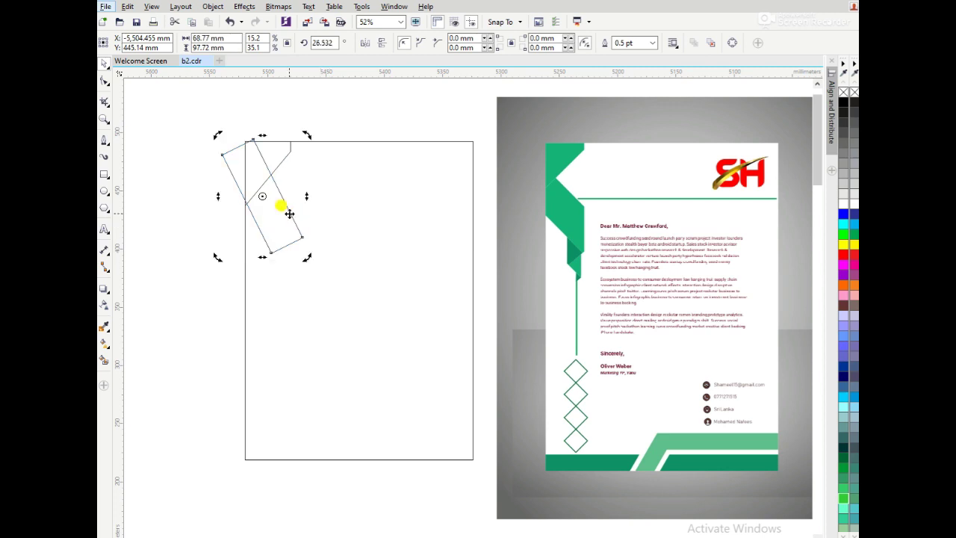
mouse_move(286, 213)
mouse_down()
mouse_move(286, 233)
mouse_move(282, 226)
mouse_up()
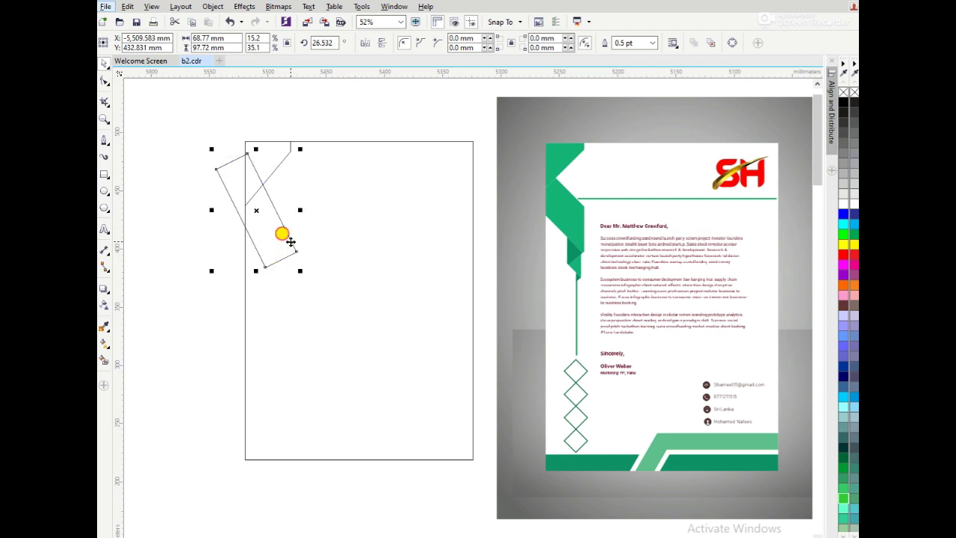
drag(291, 242, 292, 239)
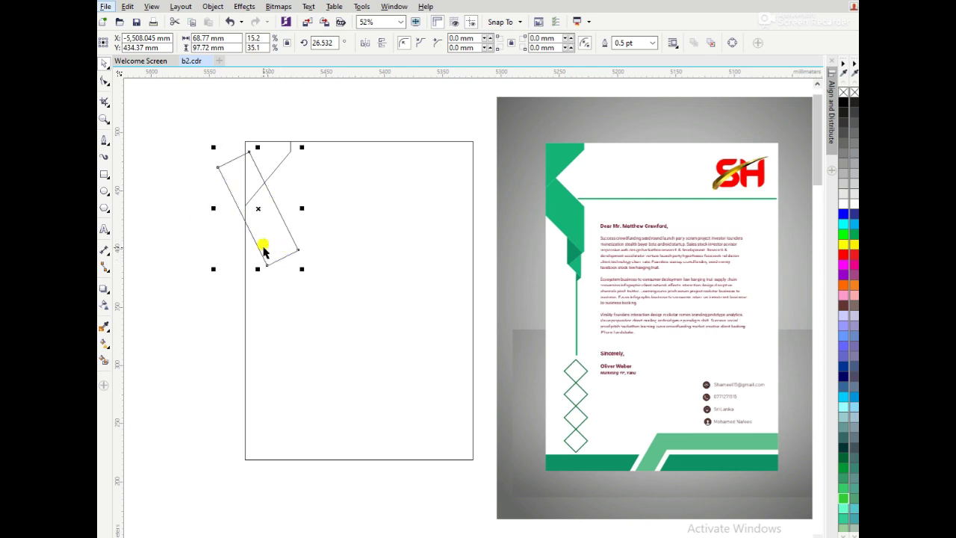
drag(278, 257, 315, 290)
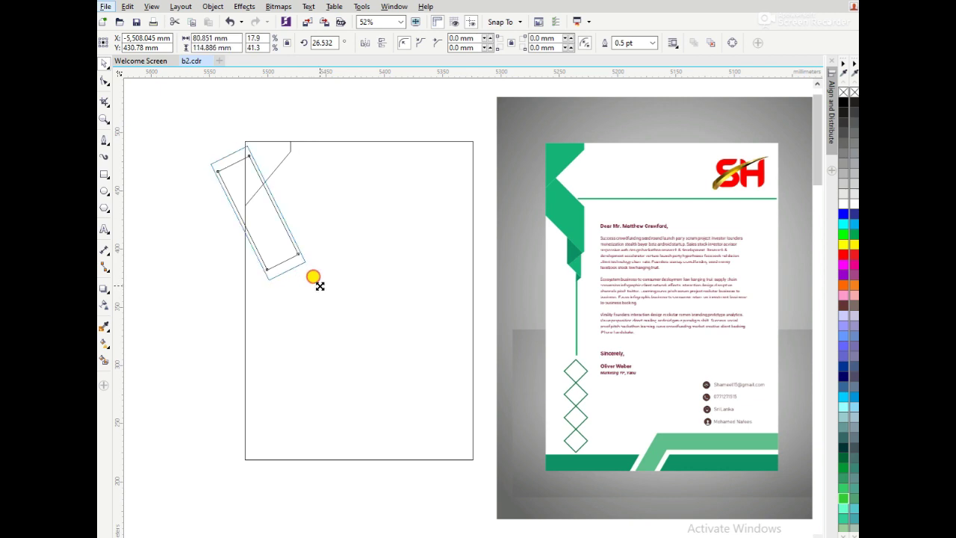
mouse_move(315, 290)
mouse_down()
mouse_move(335, 261)
mouse_move(294, 256)
mouse_move(318, 277)
mouse_move(304, 255)
mouse_up()
click(256, 209)
click(256, 124)
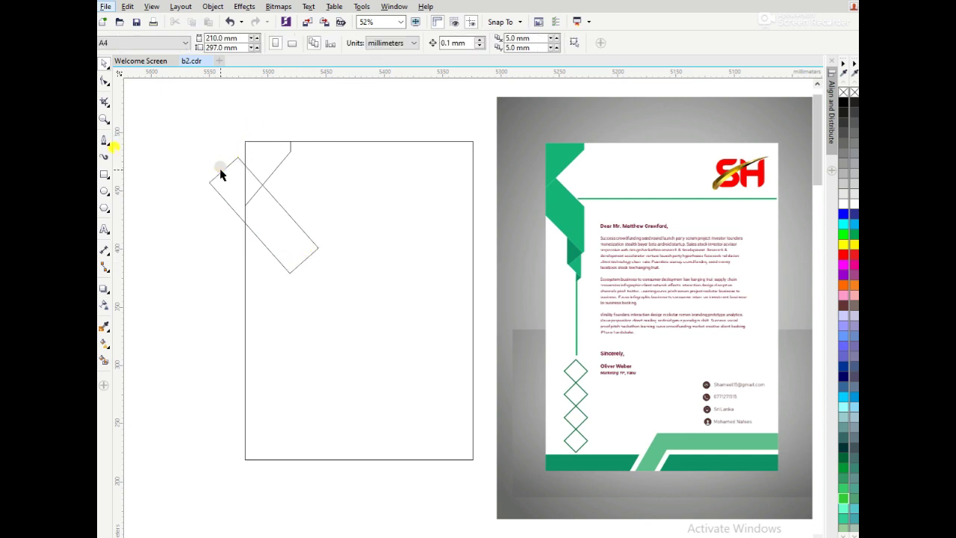
click(105, 140)
Step: Draw a vertical Bezier line down the left part of the page
click(291, 130)
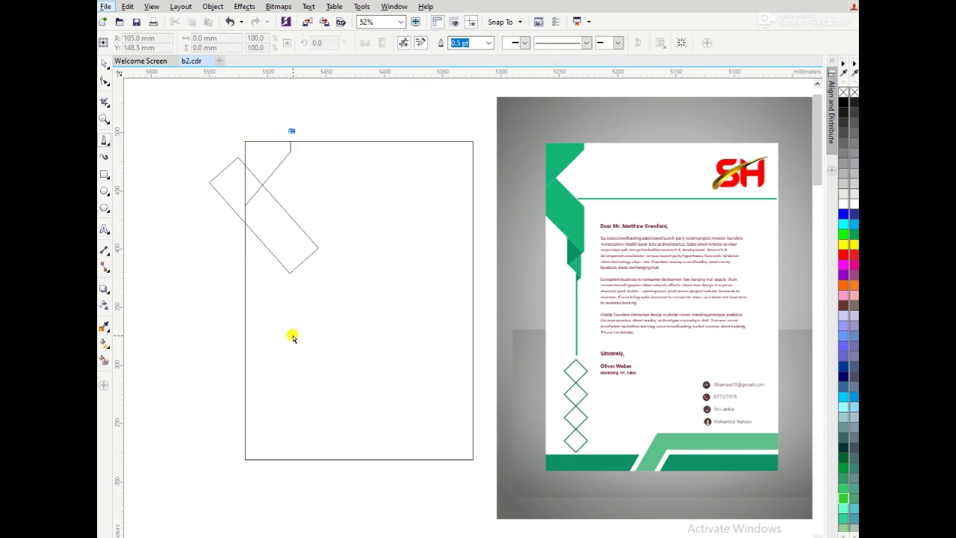
double_click(291, 328)
key(space)
Step: Rotate the strip to 45.706° and fill the region where the shapes overlap
click(309, 249)
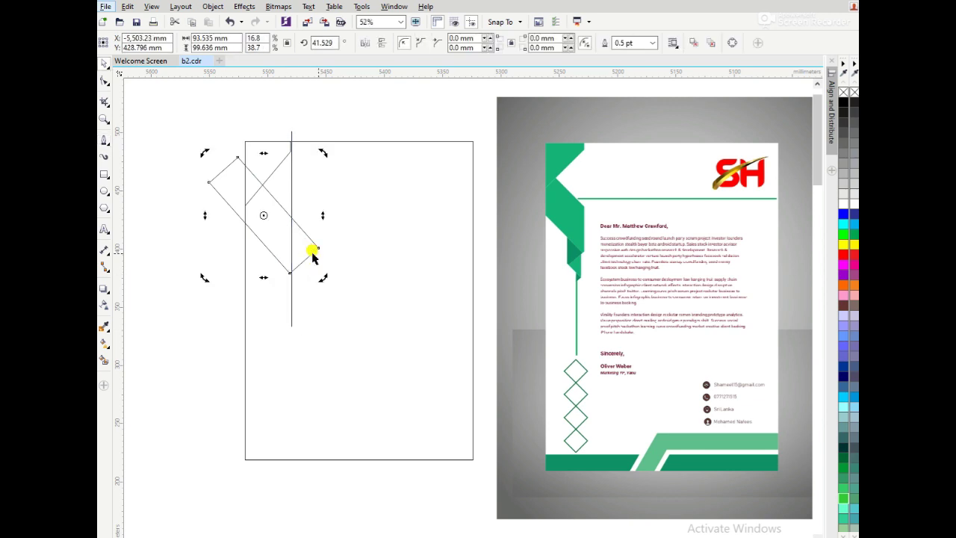
drag(323, 277, 327, 273)
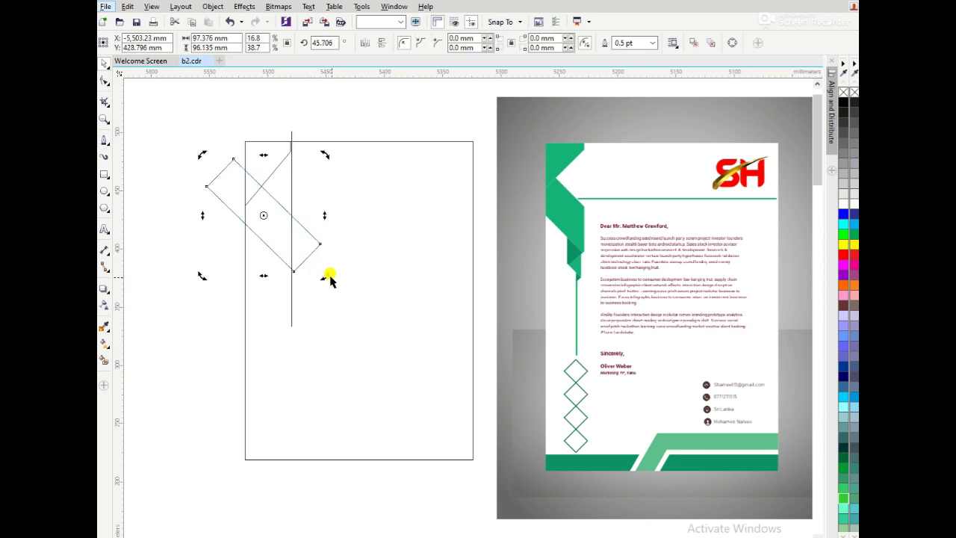
click(325, 136)
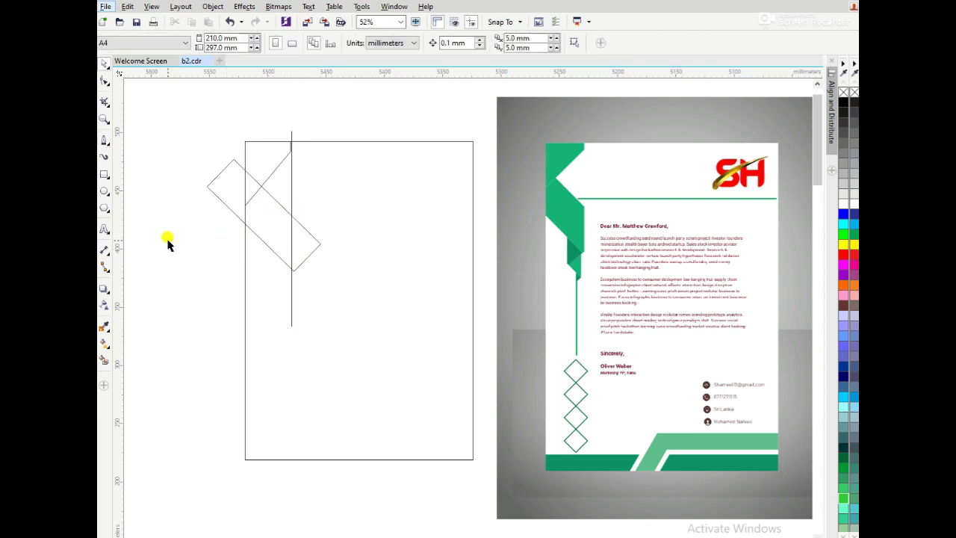
click(105, 345)
click(266, 202)
Step: Delete the tilted strip and fill the top and lower chevron regions left of the line
click(234, 160)
key(Delete)
key(space)
click(257, 164)
click(272, 248)
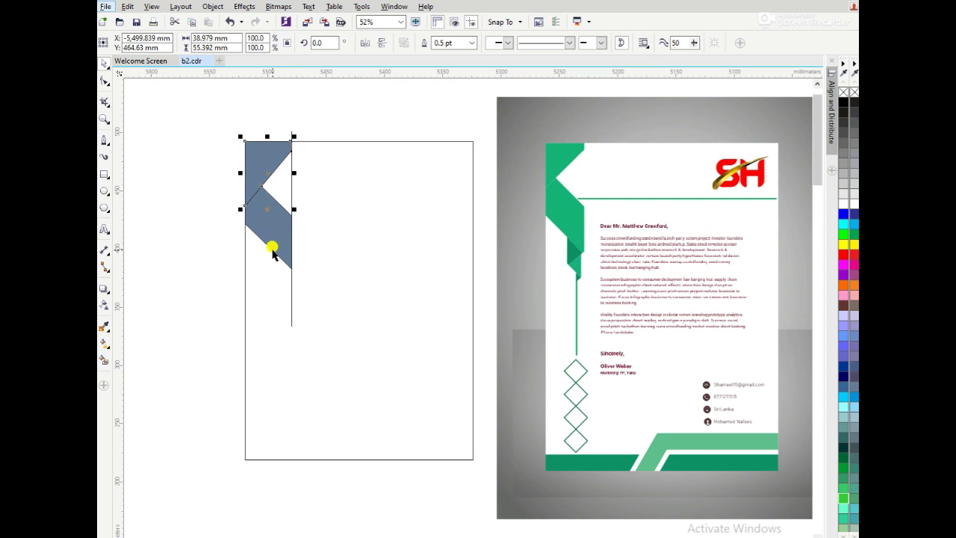
Step: Place a copy of the lower chevron further down, then delete the lowest chevron
click(258, 212)
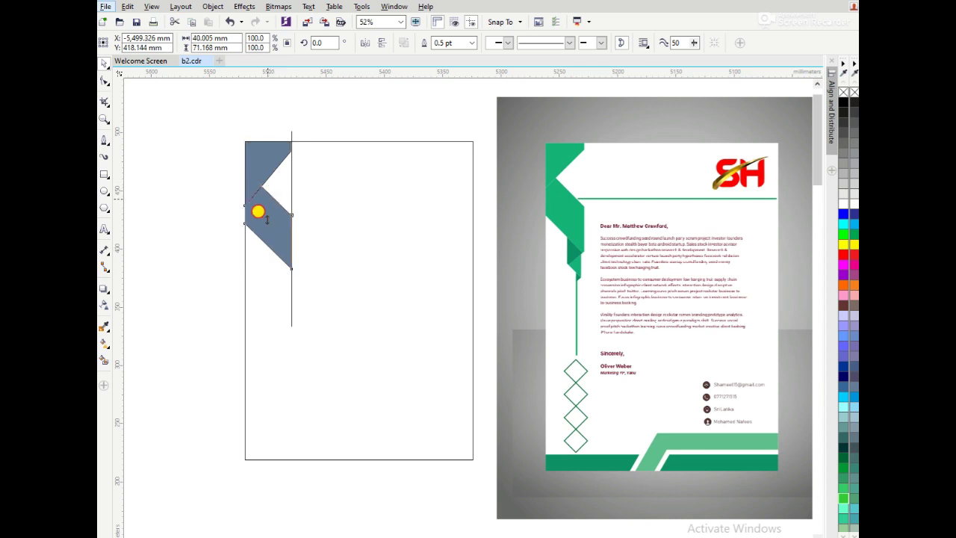
drag(257, 212, 258, 293)
mouse_move(272, 258)
mouse_down()
mouse_move(281, 267)
mouse_move(283, 256)
mouse_up()
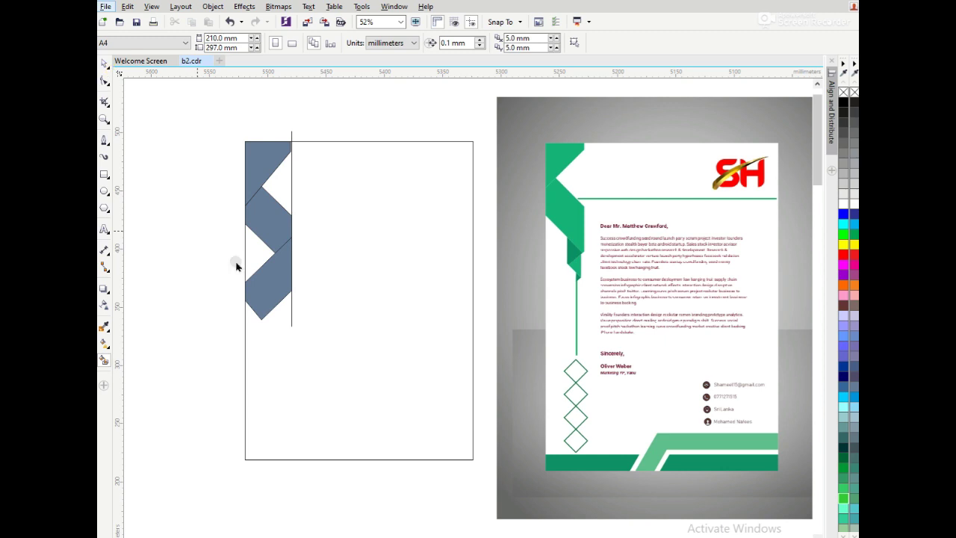
key(Delete)
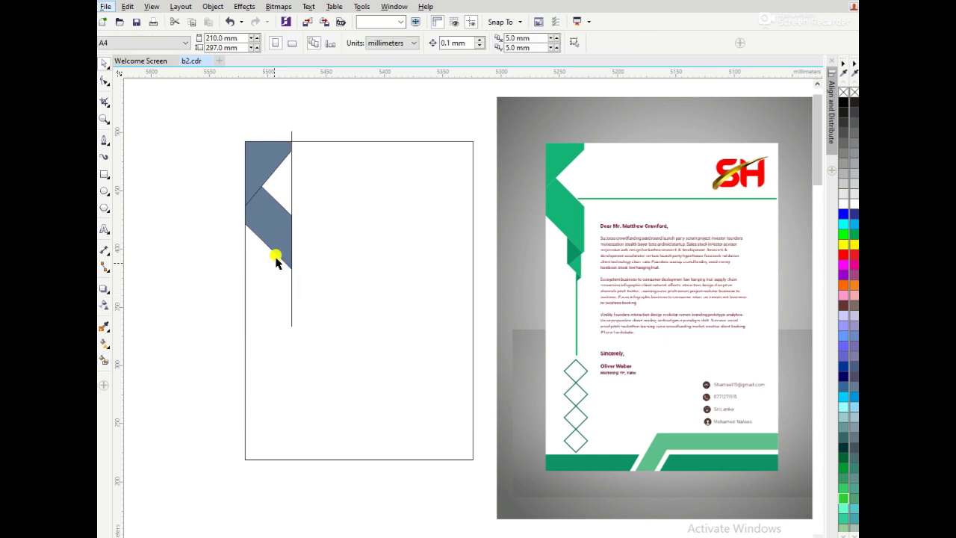
Step: Restore the lower chevron, move it down and reshape it into a 21.5 × 45.8 mm triangle
click(278, 258)
key(ctrl+z)
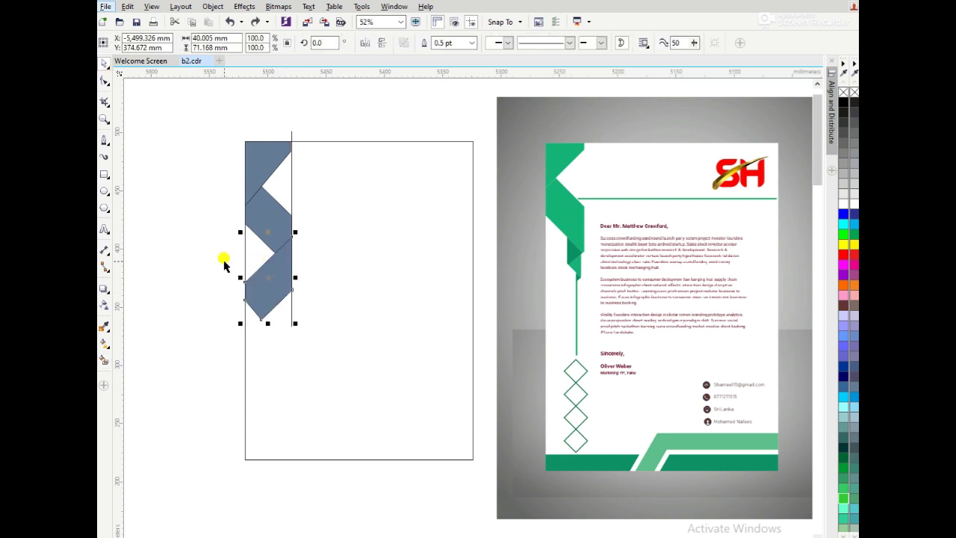
double_click(277, 286)
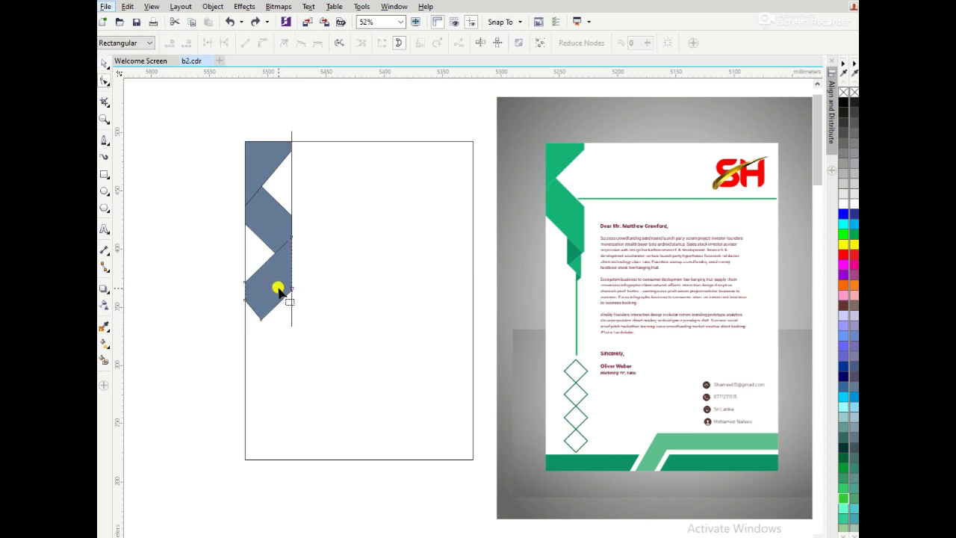
key(space)
drag(271, 266, 271, 300)
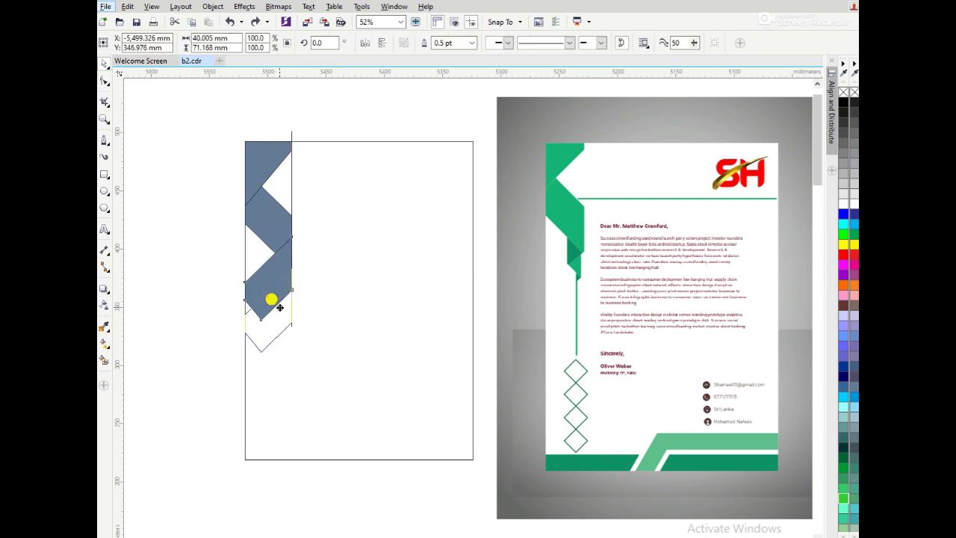
key(space)
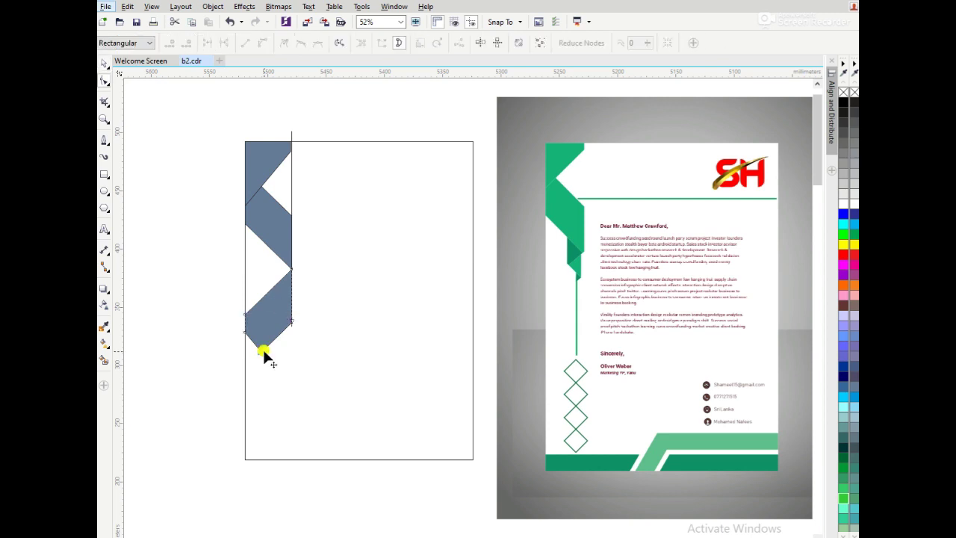
double_click(262, 347)
double_click(246, 331)
drag(245, 316, 266, 294)
key(space)
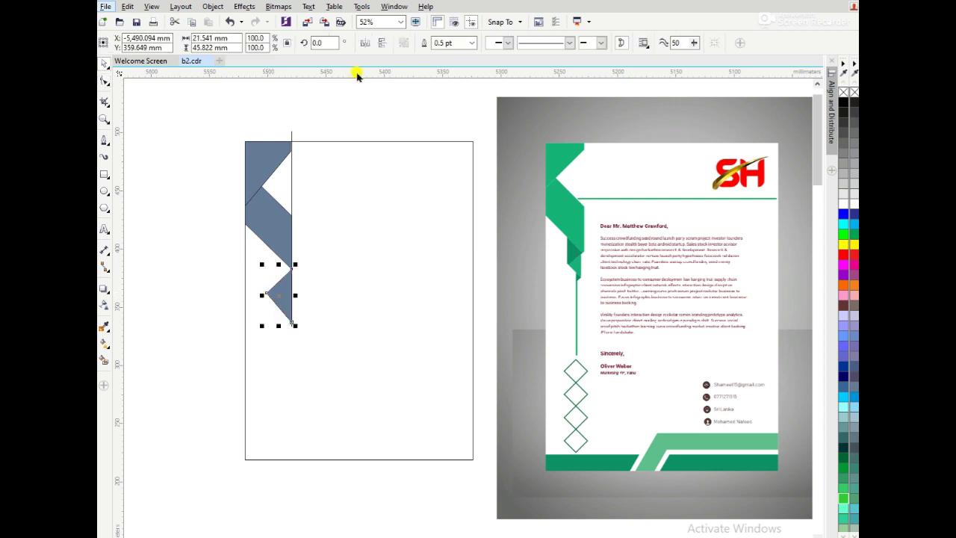
Step: Flip the small triangle upside down and shrink it to about 72.3%
click(365, 43)
drag(277, 277, 281, 265)
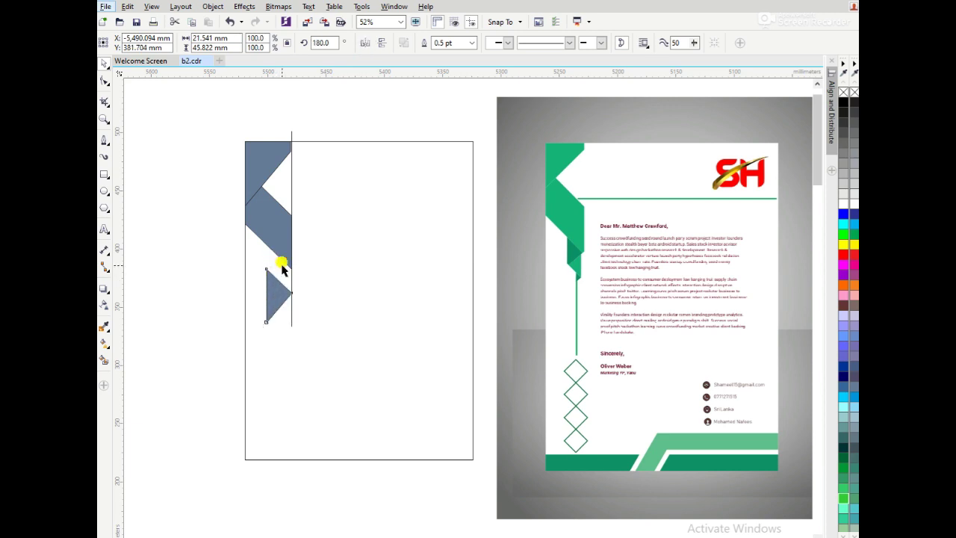
drag(282, 266, 278, 266)
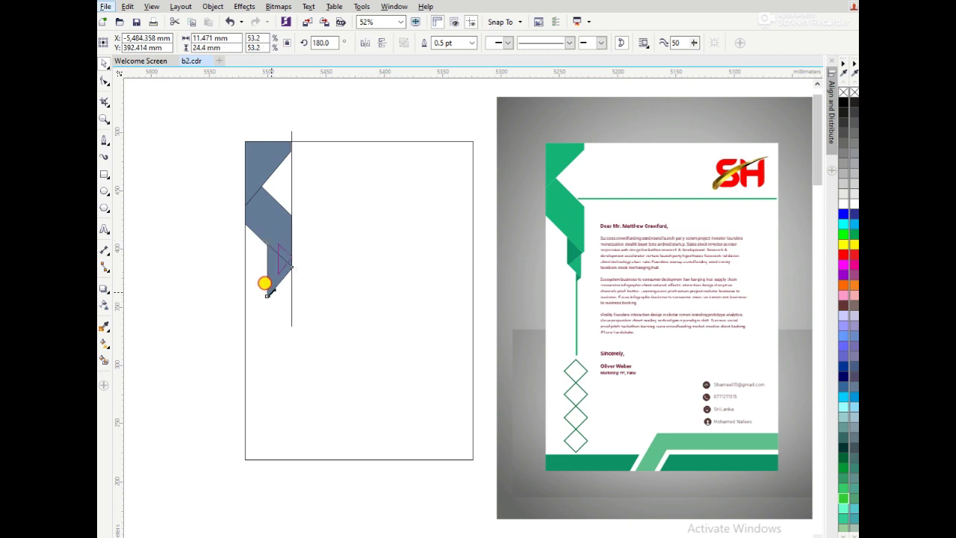
drag(260, 300, 269, 285)
key(z)
drag(220, 214, 330, 342)
key(space)
Step: Mirror the triangle horizontally and fit it into the notch under the middle band
drag(460, 221, 460, 252)
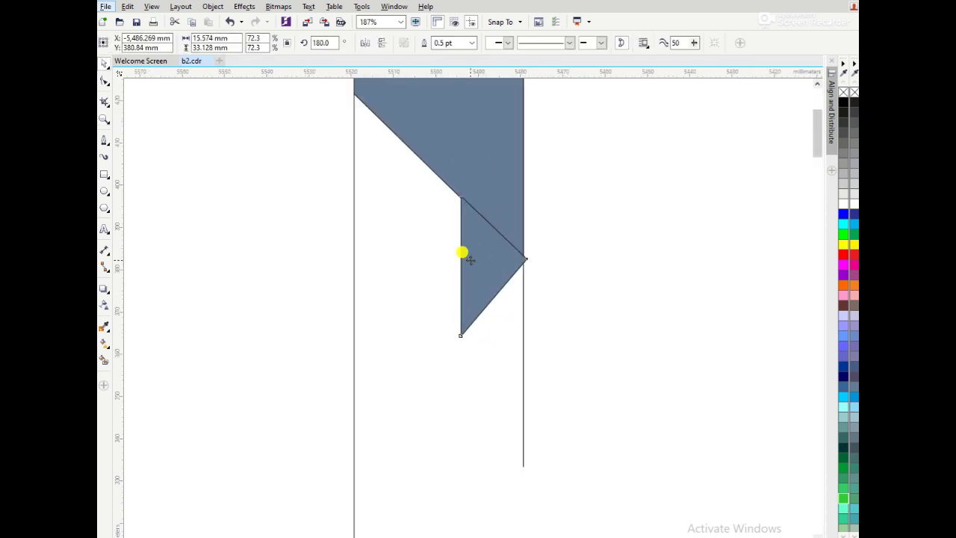
scroll(463, 254, down, 3)
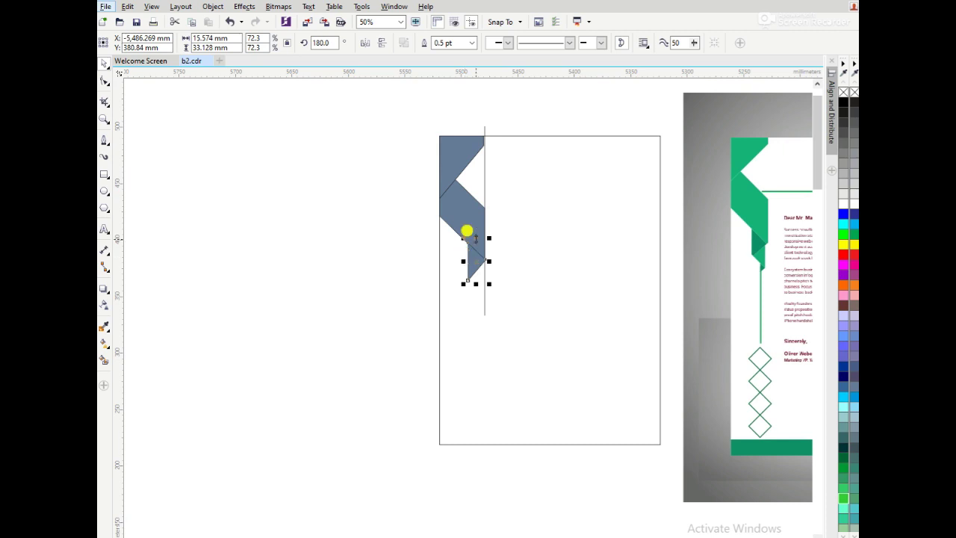
mouse_move(462, 260)
mouse_down()
mouse_move(498, 269)
mouse_move(492, 291)
mouse_move(468, 275)
mouse_up()
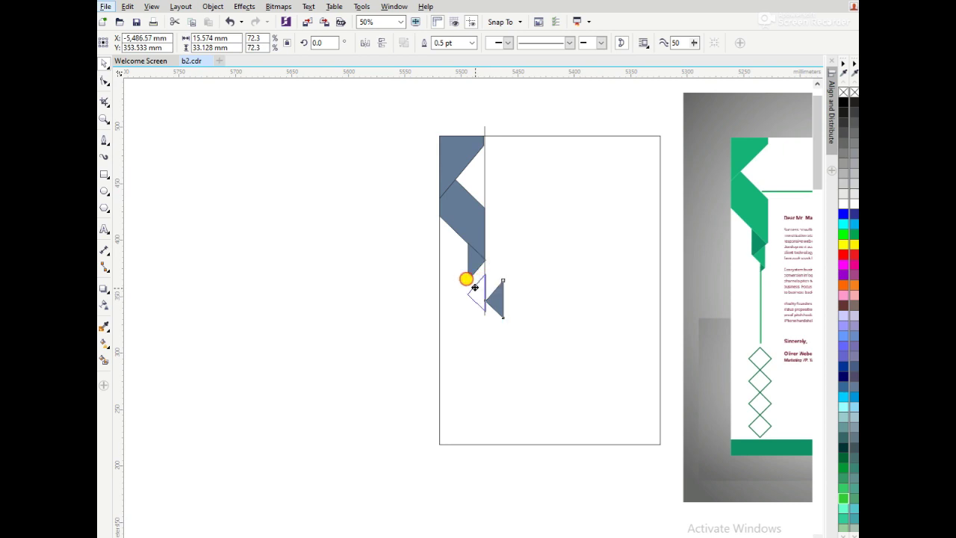
key(z)
drag(387, 198, 553, 376)
drag(503, 357, 477, 296)
shift+click(473, 247)
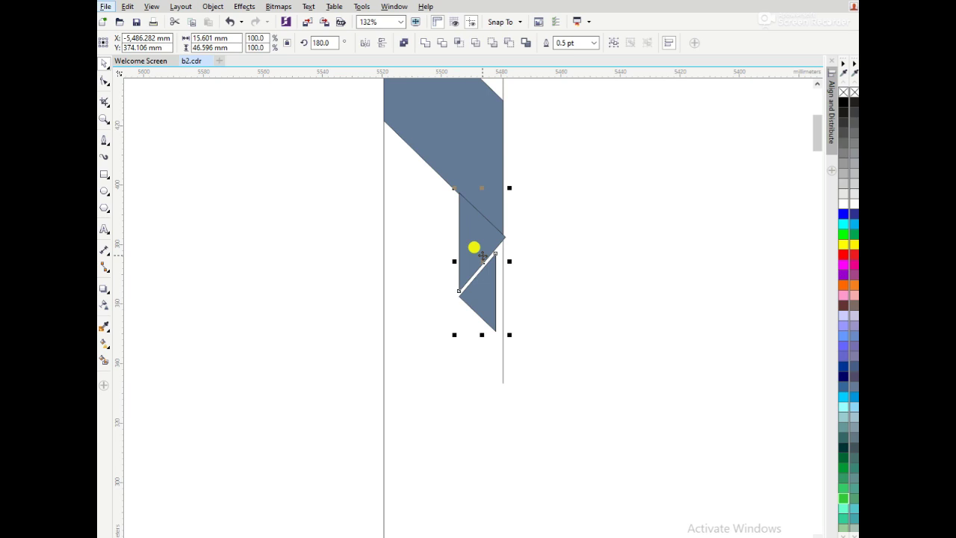
click(339, 259)
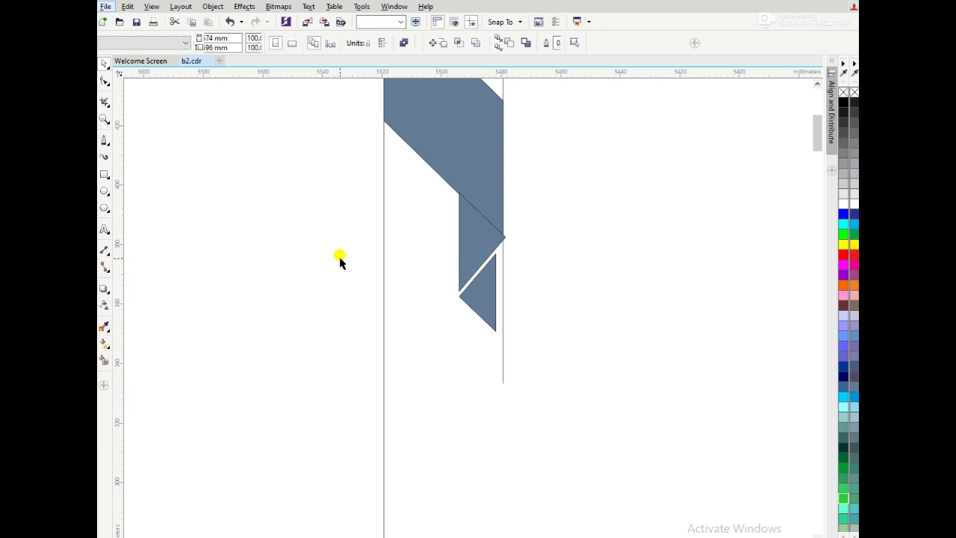
click(489, 288)
click(490, 288)
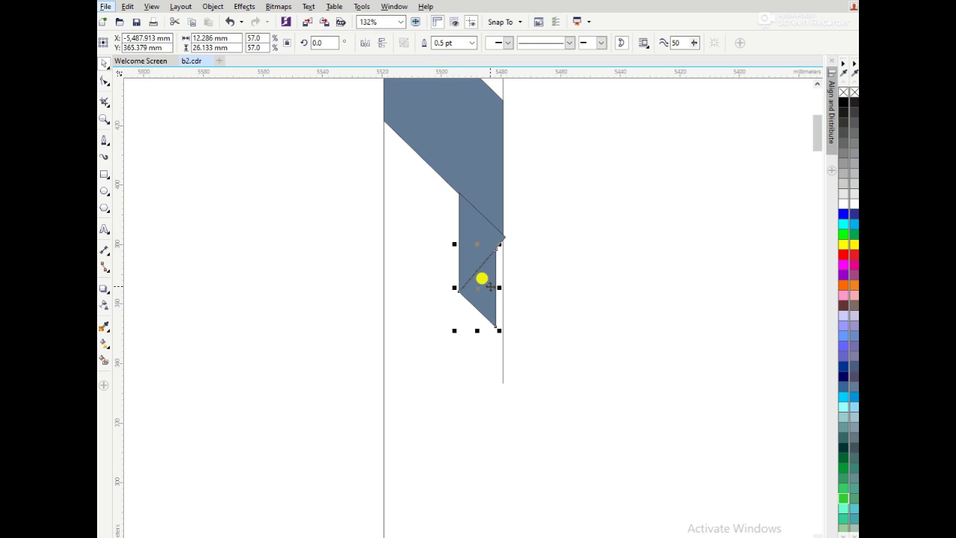
Step: Move the vertical line down below the corner shapes
scroll(487, 285, down, 4)
click(418, 316)
key(z)
drag(424, 173, 536, 393)
mouse_move(484, 193)
mouse_down()
mouse_move(471, 286)
mouse_move(479, 296)
mouse_up()
Step: Trim both ends of the vertical line to about 57.7 mm, starting below the lowest gray piece
drag(477, 197, 480, 319)
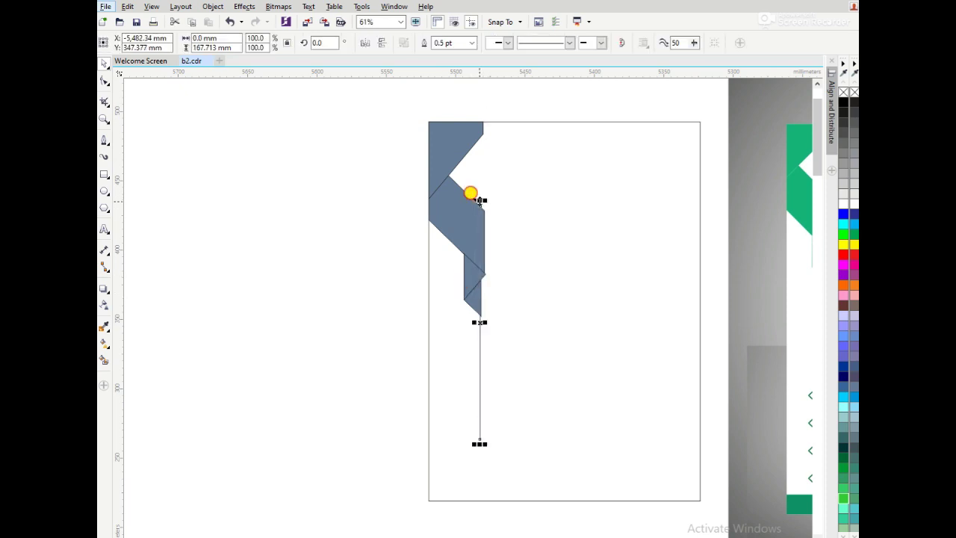
drag(480, 319, 480, 315)
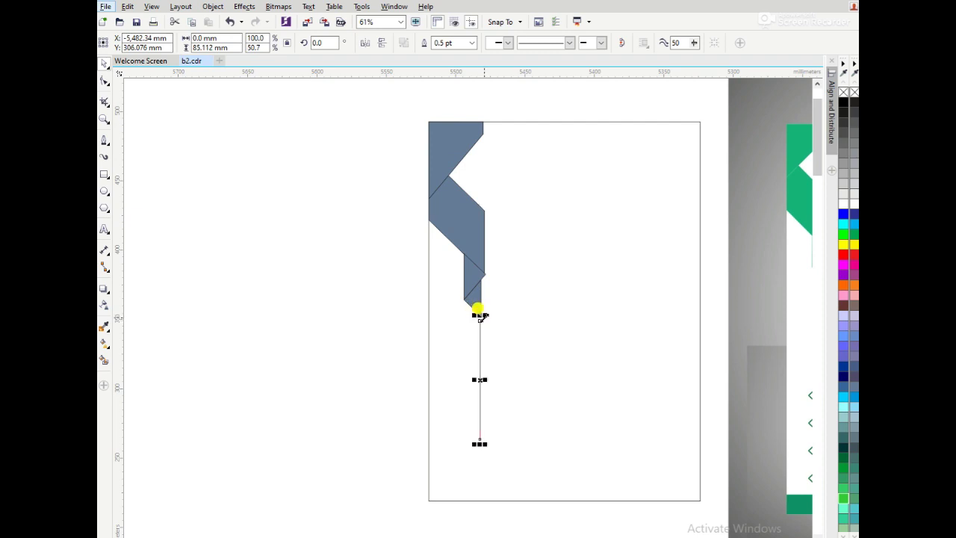
drag(478, 444, 489, 407)
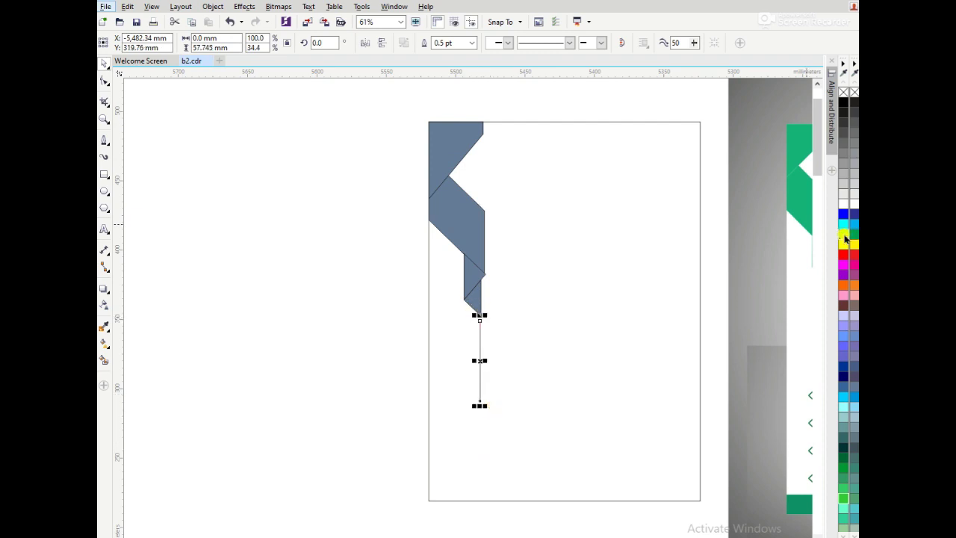
click(394, 186)
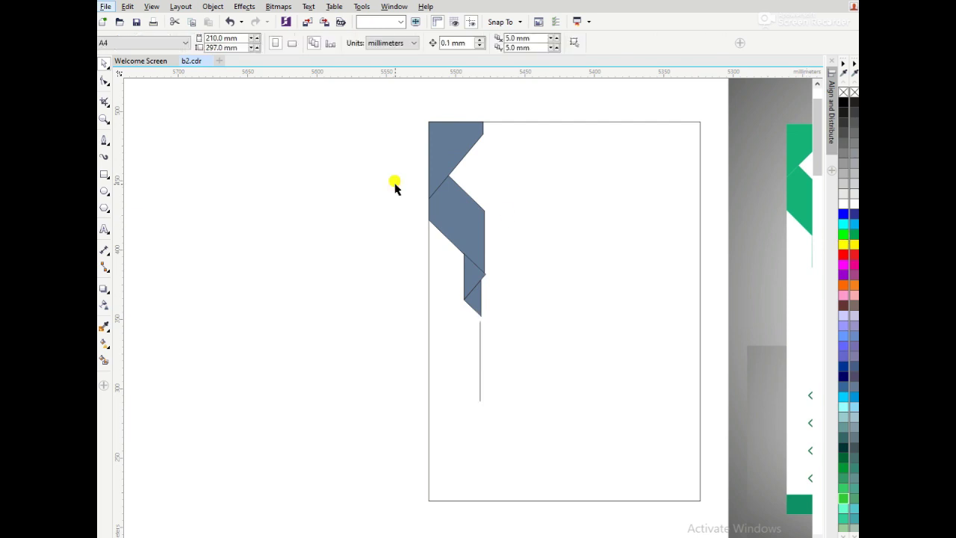
scroll(396, 187, down, 2)
key(z)
mouse_move(365, 127)
mouse_down()
mouse_move(513, 270)
mouse_move(636, 367)
mouse_up()
key(space)
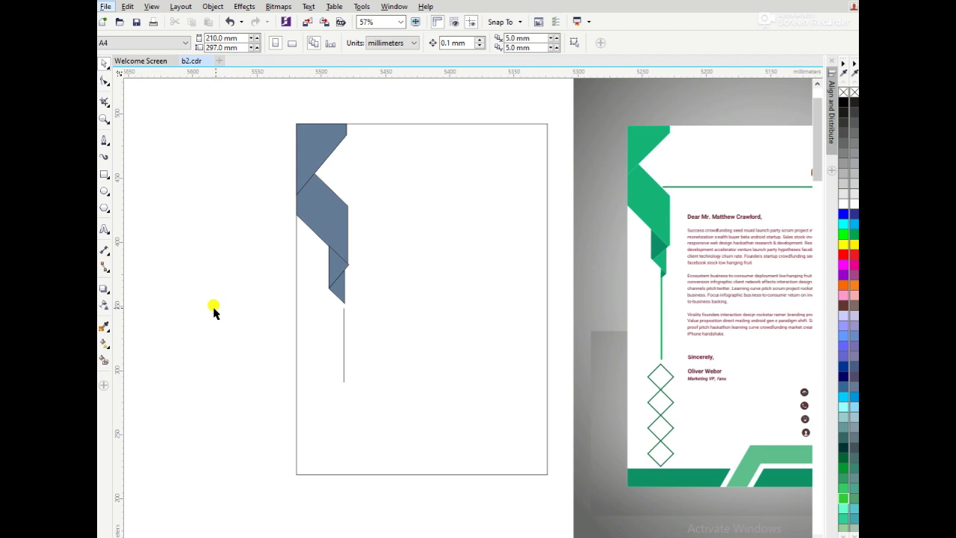
Step: Fill the top angled shape with Spring Green
click(313, 136)
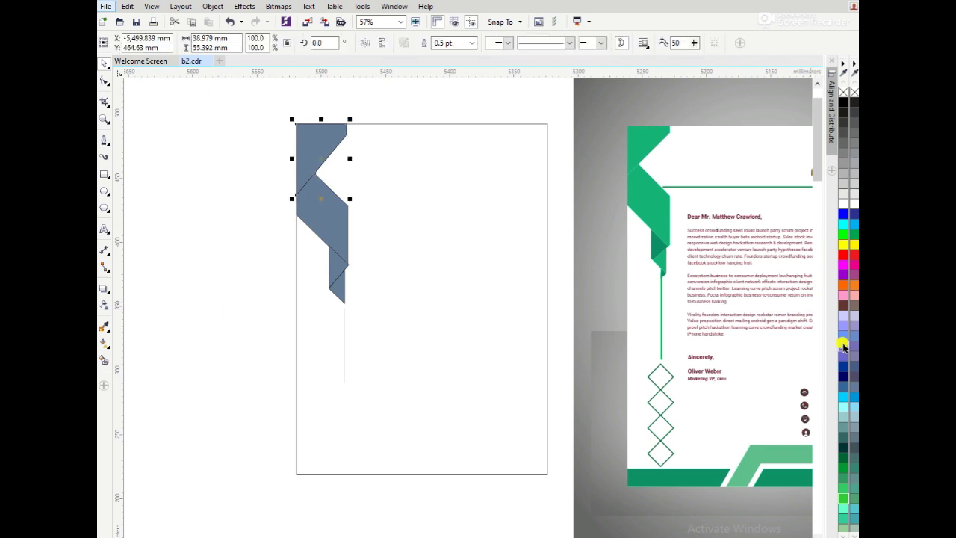
click(842, 460)
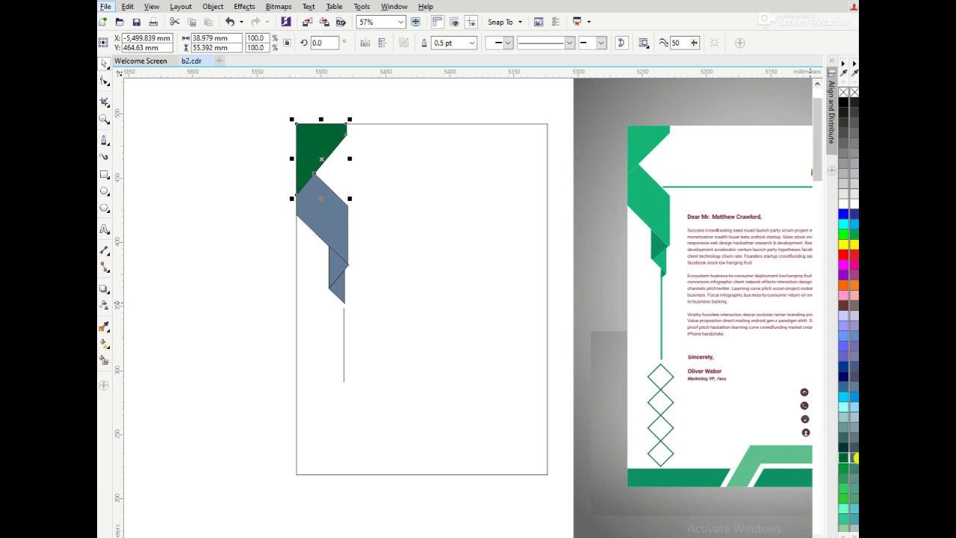
click(843, 471)
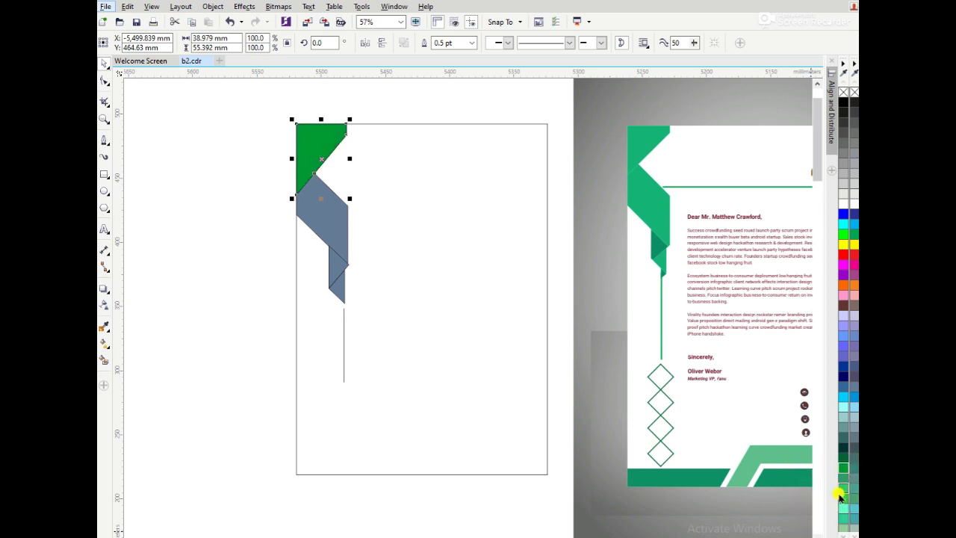
click(841, 500)
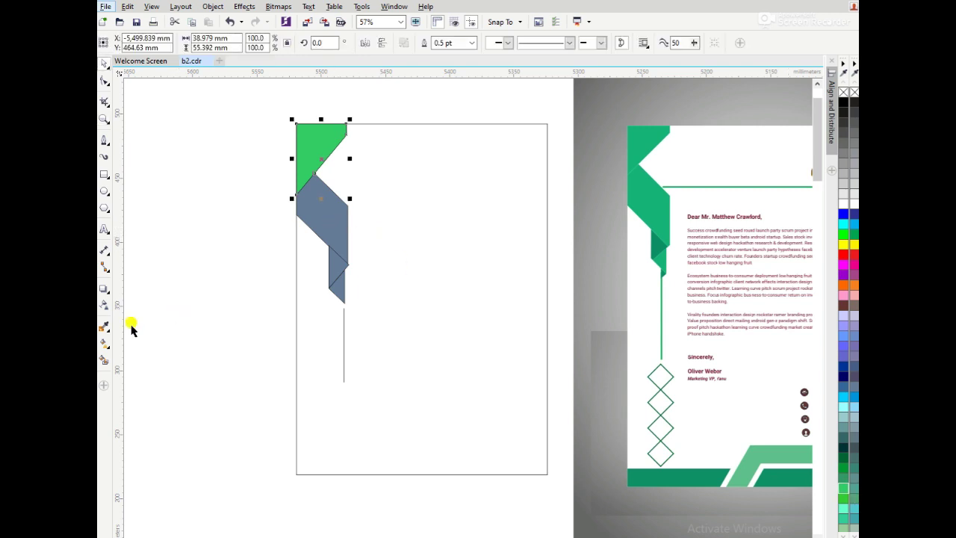
Step: Apply the top shape's green to the middle band with the Color Eyedropper
click(104, 327)
click(303, 145)
click(314, 202)
click(333, 260)
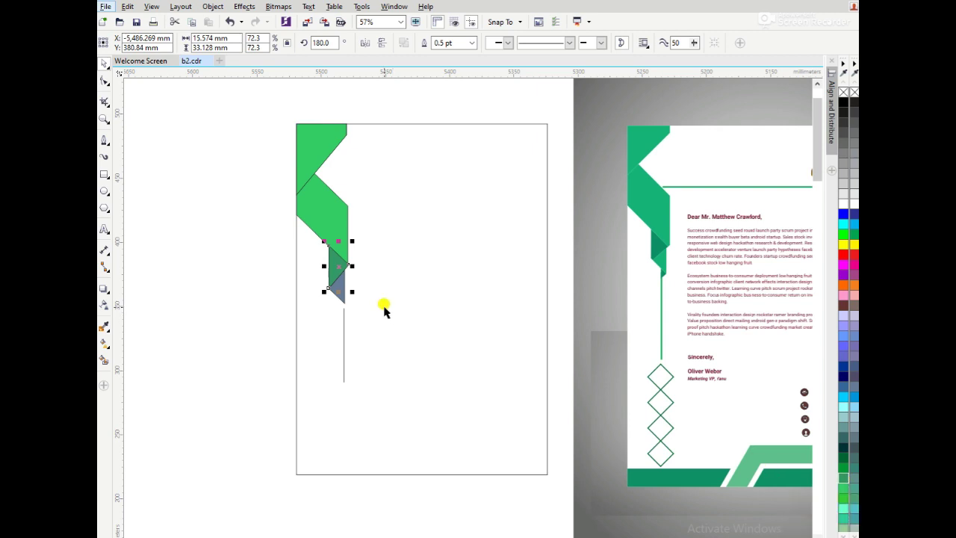
Step: Give the notch triangle a darker sampled green and make a mirrored copy below it
key(i)
click(331, 228)
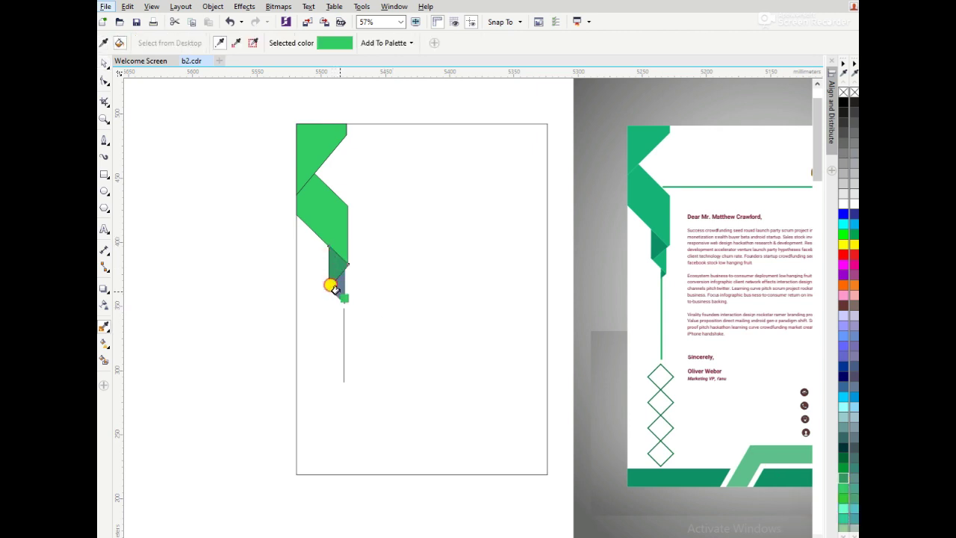
key(space)
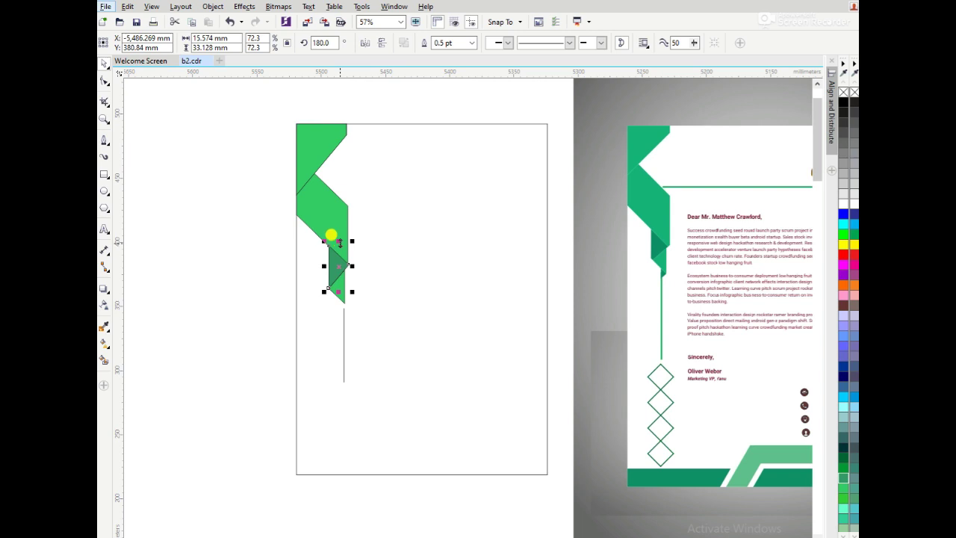
drag(339, 242, 339, 294)
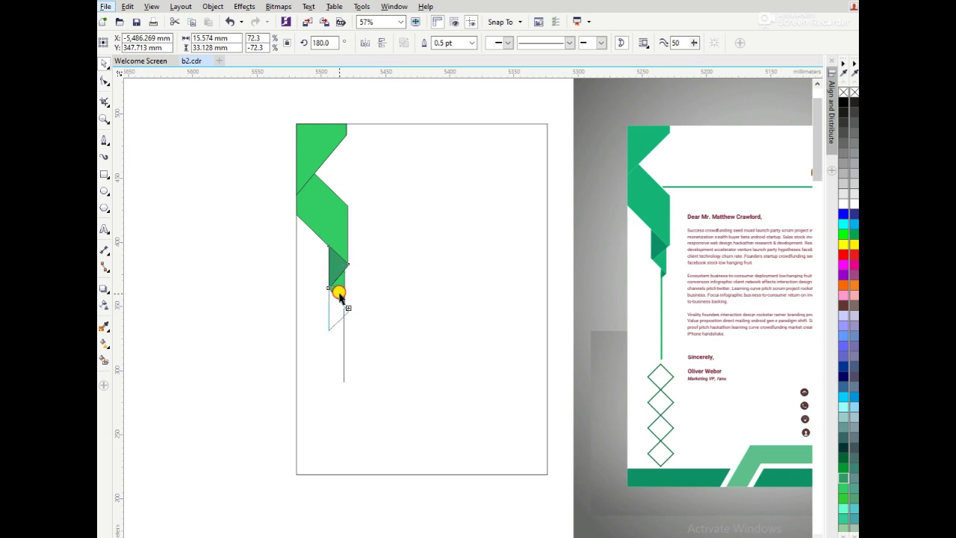
key(z)
drag(225, 227, 342, 309)
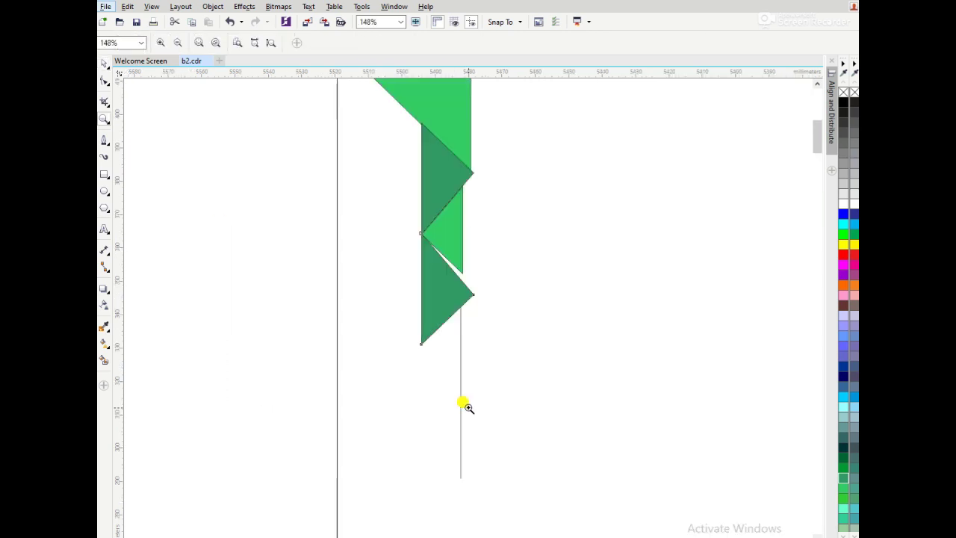
key(space)
Step: Shrink the copy to about 6.4 × 13.6 mm, flip it horizontally and tuck it under the band's end
drag(476, 348, 450, 290)
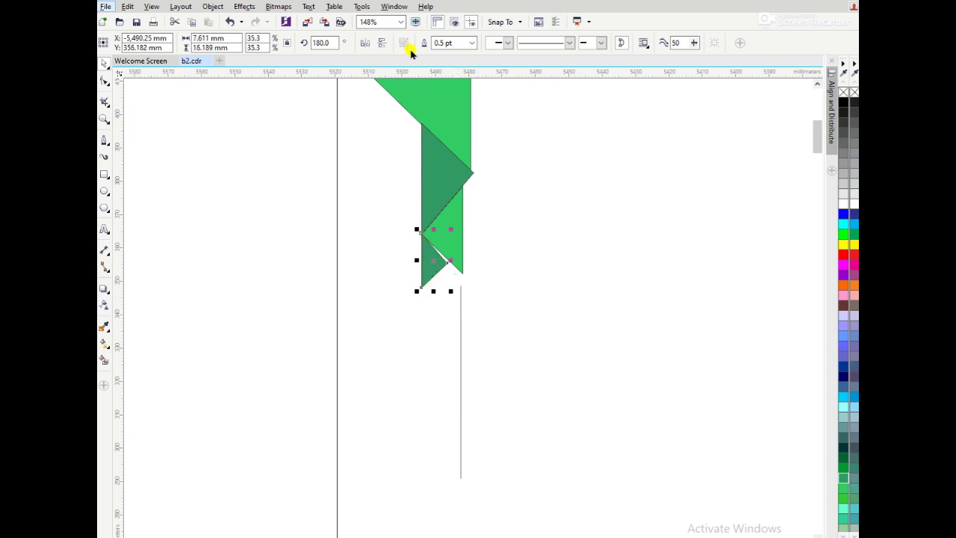
click(381, 43)
mouse_move(426, 257)
mouse_down()
mouse_move(450, 280)
mouse_move(448, 266)
mouse_up()
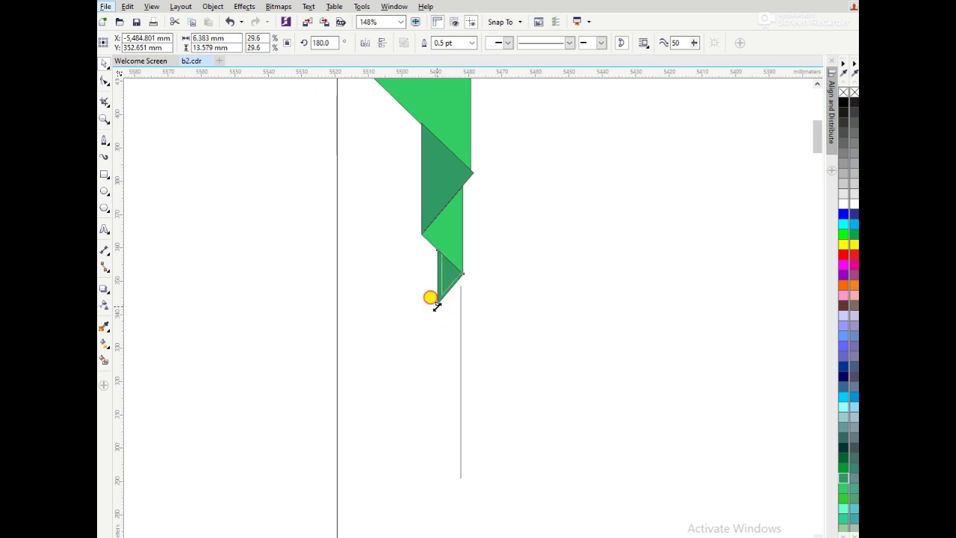
scroll(433, 298, down, 3)
key(z)
mouse_move(388, 247)
mouse_down()
mouse_move(457, 289)
mouse_move(450, 283)
mouse_up()
scroll(452, 287, down, 3)
scroll(456, 291, down, 2)
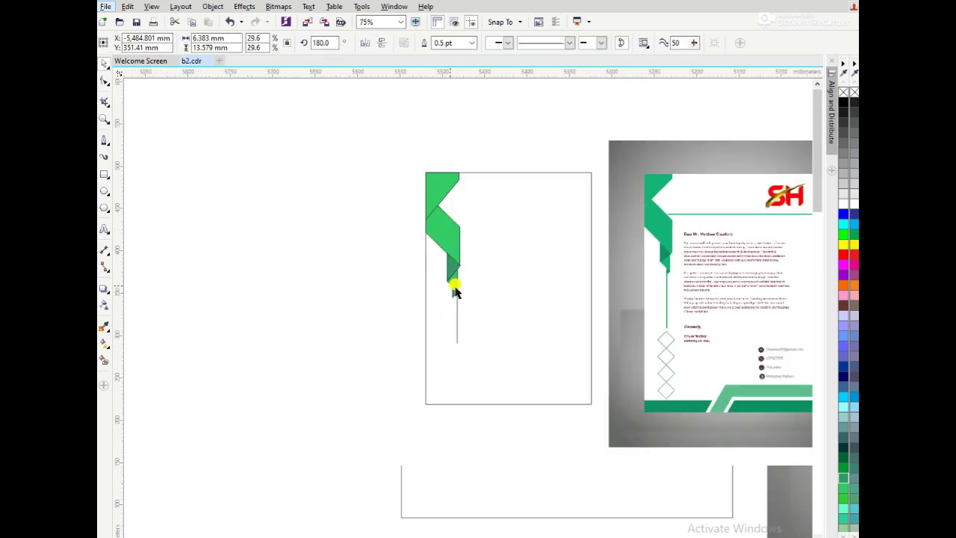
Step: Remove the outline from the green banner shapes
drag(407, 151, 487, 306)
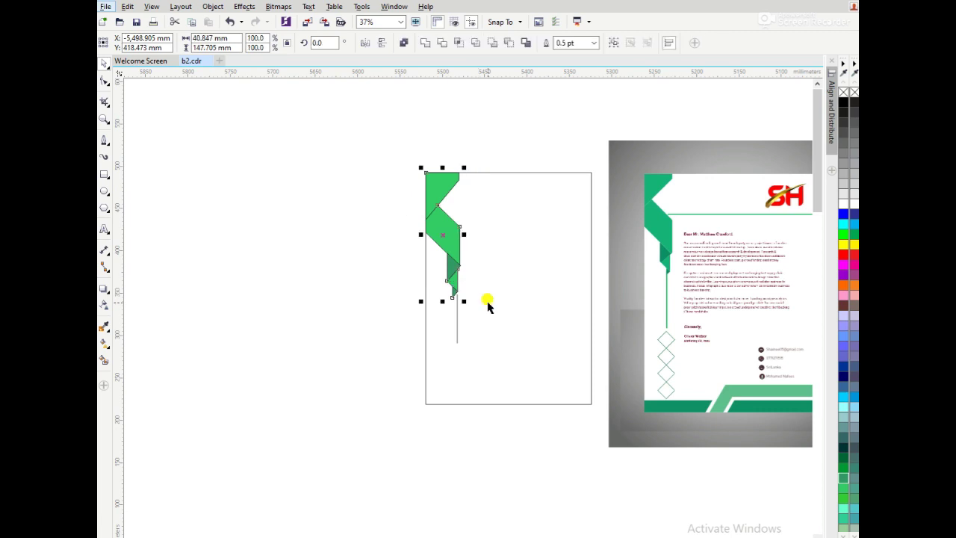
right_click(844, 94)
drag(453, 292, 453, 282)
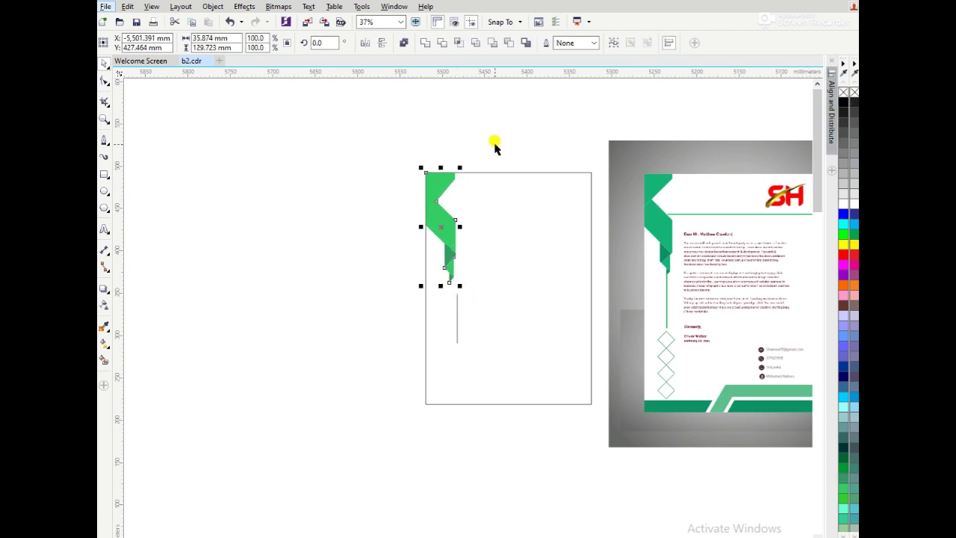
click(494, 147)
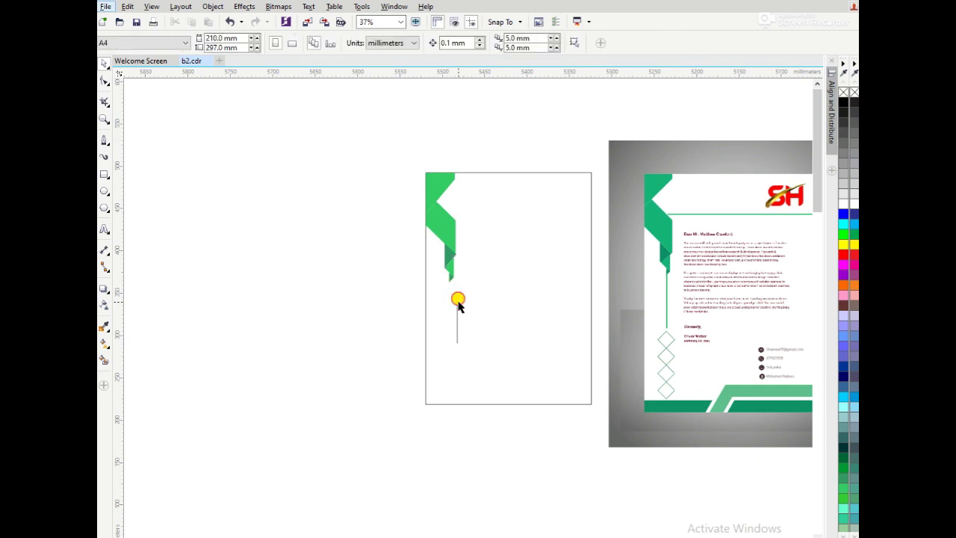
Step: Make the thin vertical line below the banner a 3.0 pt bright green stroke
drag(457, 302, 449, 278)
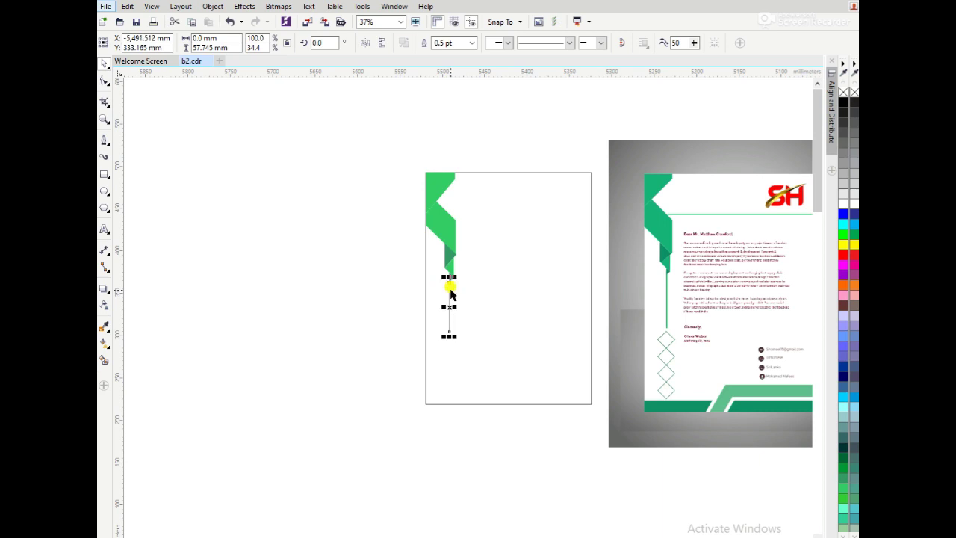
click(472, 43)
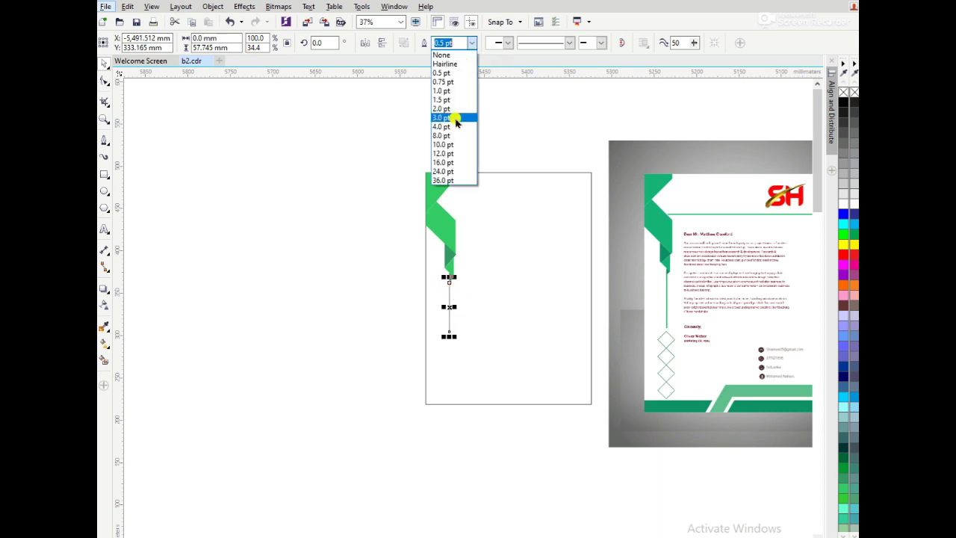
click(452, 118)
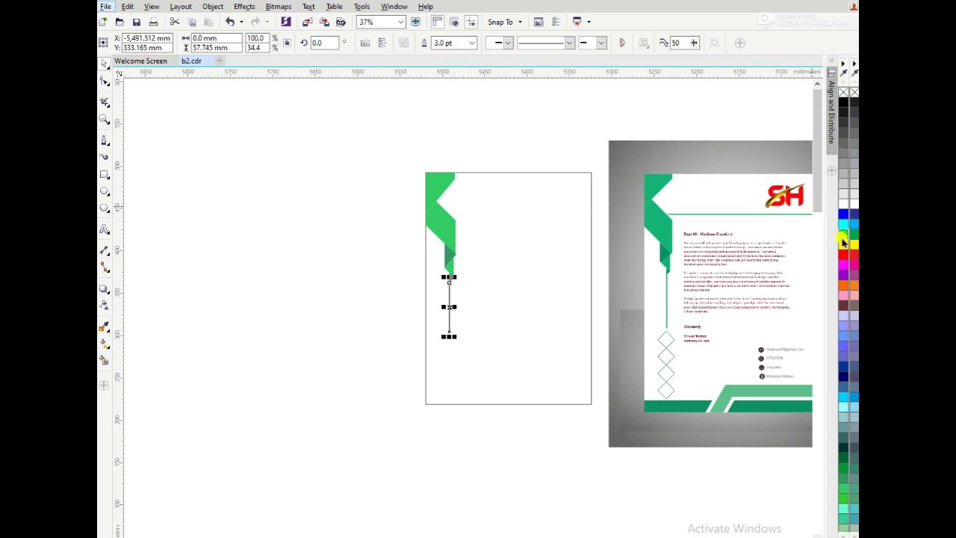
right_click(843, 238)
click(467, 149)
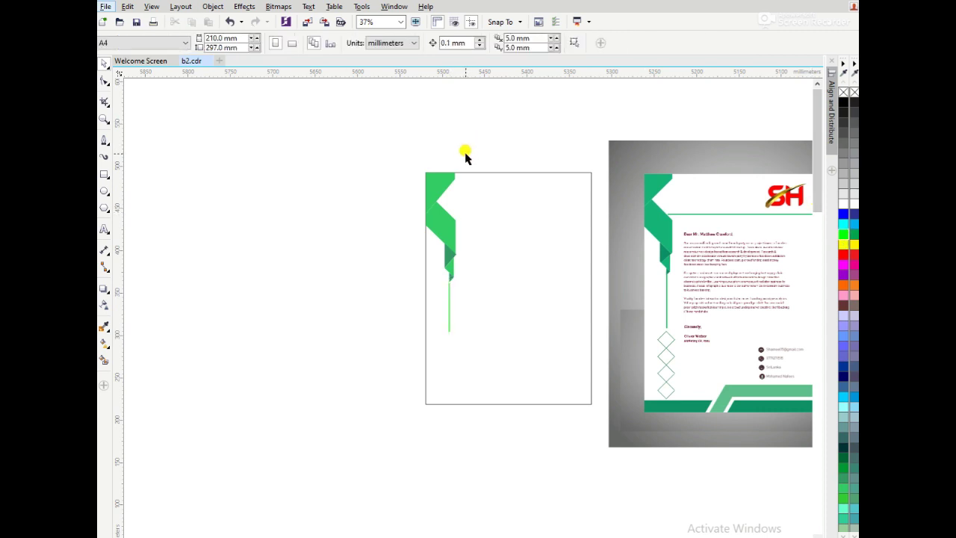
click(450, 295)
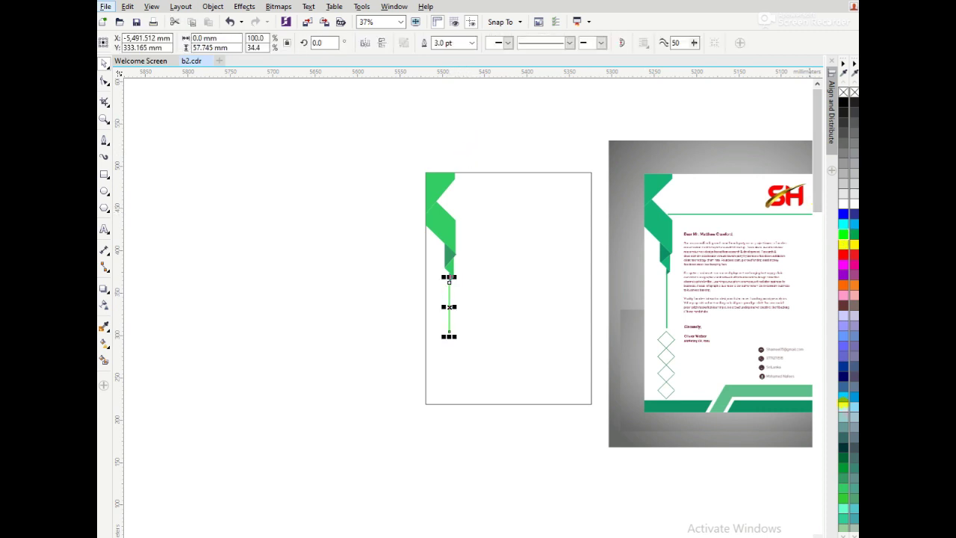
click(473, 140)
click(473, 171)
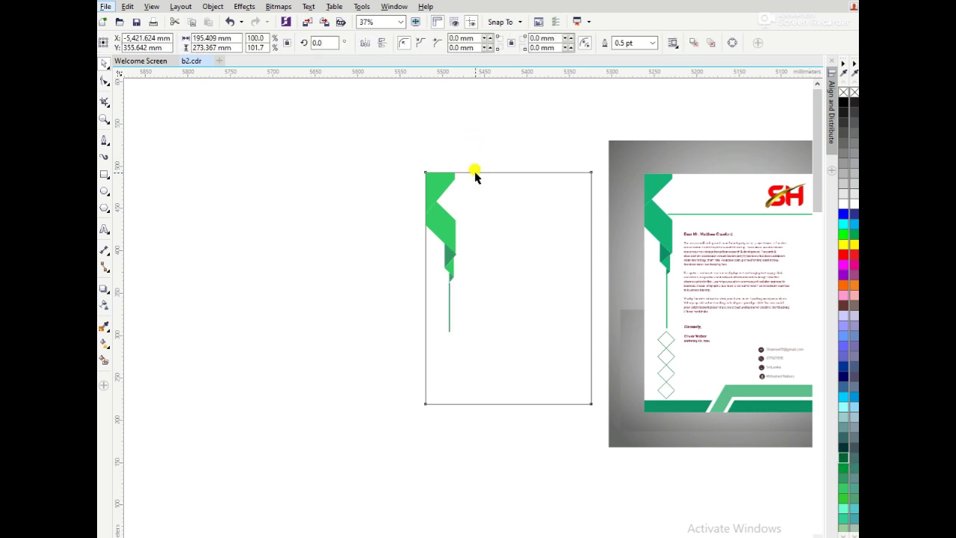
Step: Shrink the page rectangle into a small square and rotate it 45° into a diamond
mouse_move(598, 166)
mouse_down()
mouse_move(448, 351)
mouse_move(446, 373)
mouse_up()
key(z)
drag(371, 305, 548, 443)
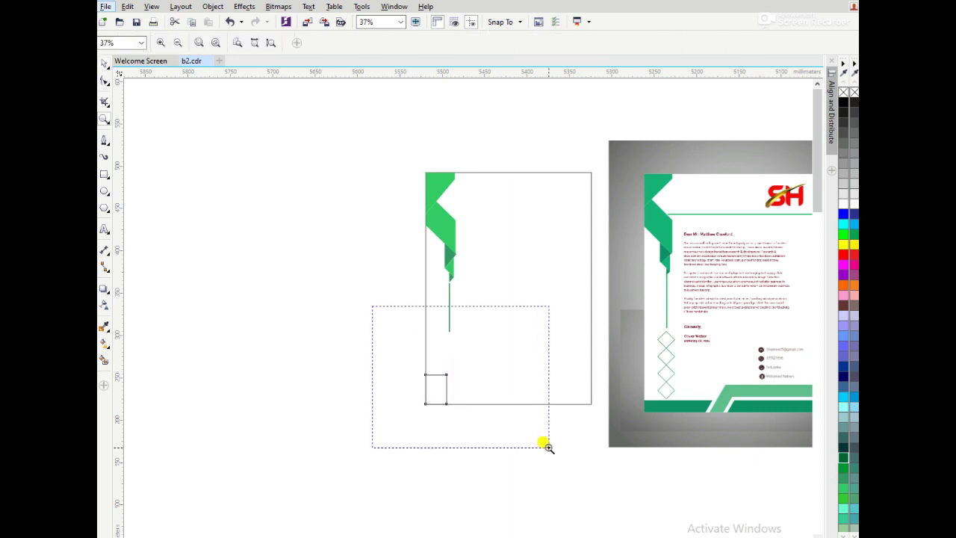
key(space)
drag(387, 300, 388, 345)
mouse_move(423, 372)
mouse_down()
mouse_move(405, 377)
mouse_move(452, 210)
mouse_up()
click(452, 208)
mouse_move(479, 178)
mouse_down()
mouse_move(495, 209)
mouse_move(478, 207)
mouse_up()
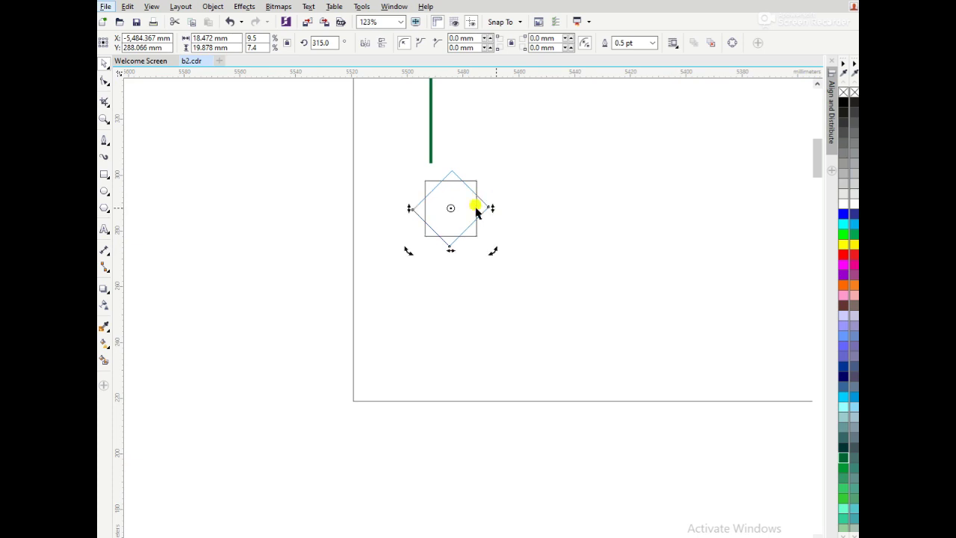
click(475, 189)
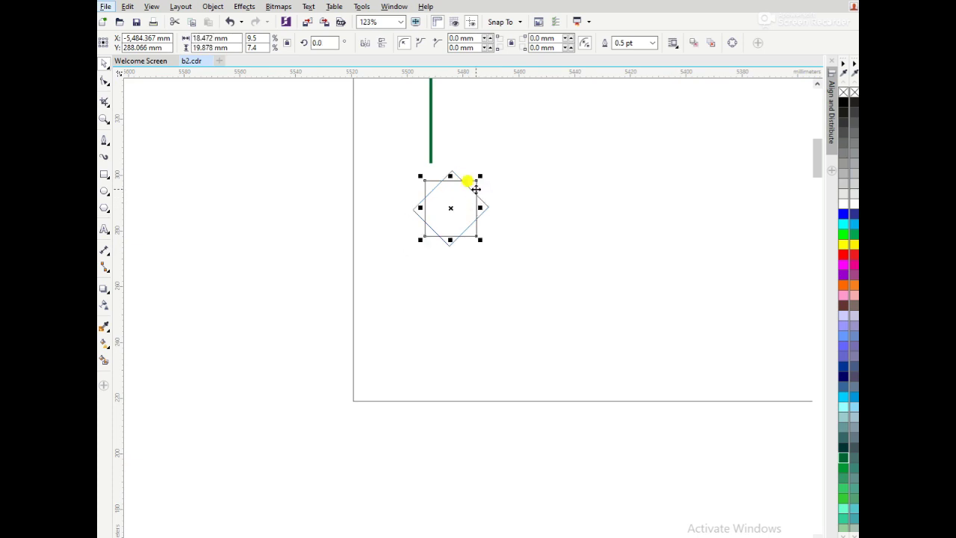
click(475, 189)
Step: Draw a new small square and rotate it into a diamond under the vertical line
key(Delete)
click(105, 175)
drag(262, 215, 301, 254)
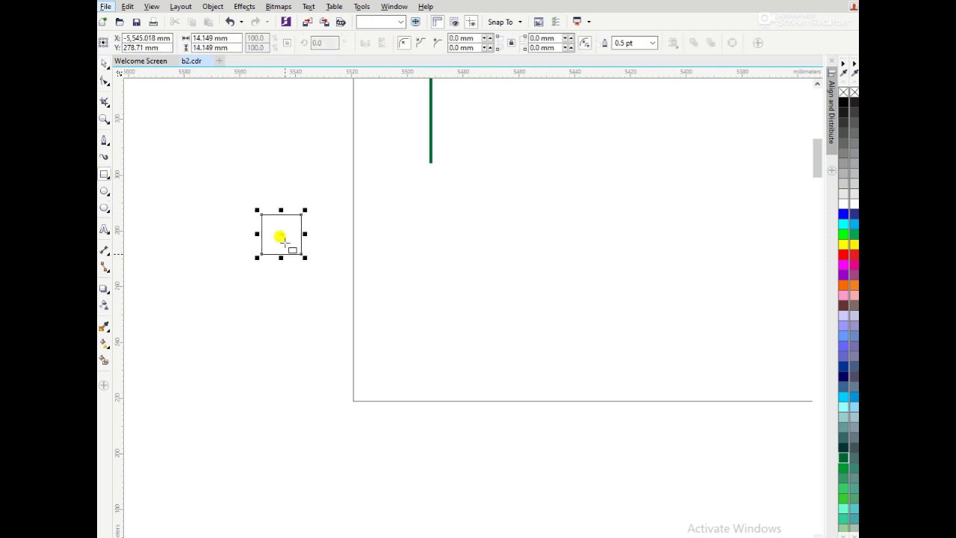
key(space)
click(273, 225)
mouse_move(308, 213)
mouse_down()
mouse_move(312, 238)
mouse_move(389, 247)
mouse_move(444, 205)
mouse_up()
Step: Give the diamond a 3.0 pt outline and duplicate it downward into a chain of three
click(652, 43)
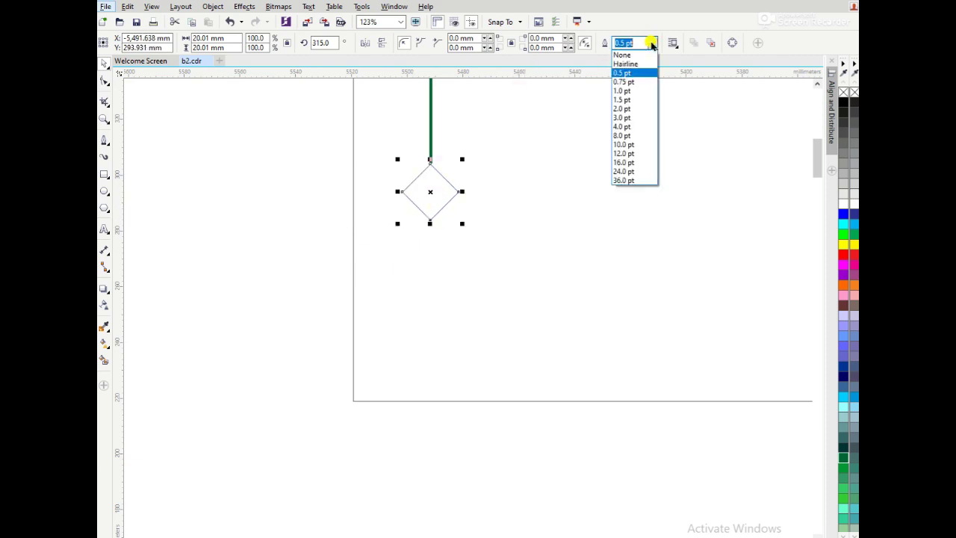
click(629, 116)
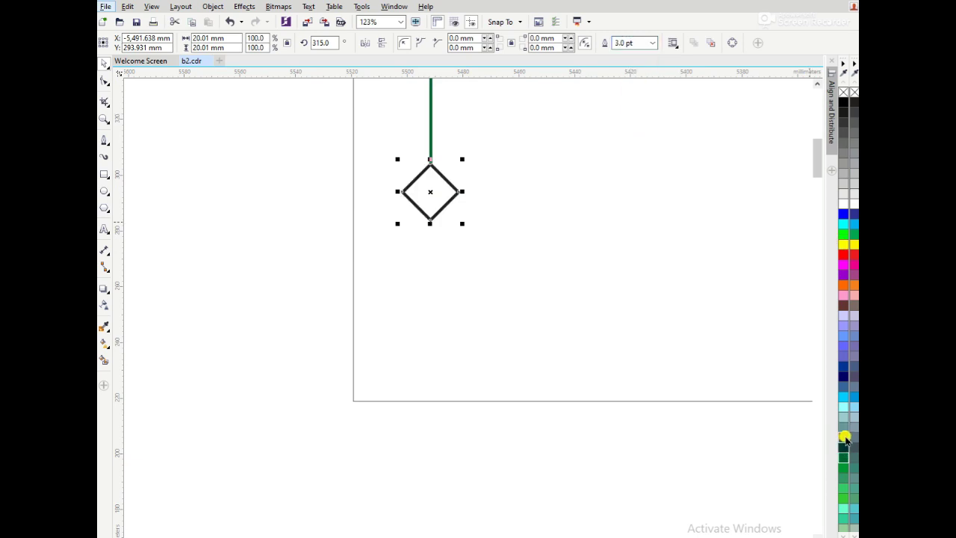
scroll(620, 302, down, 3)
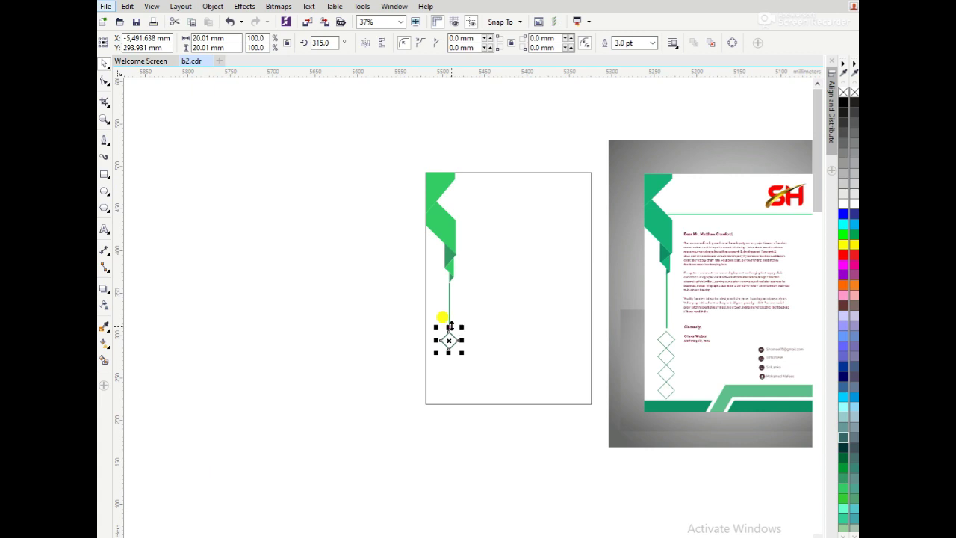
drag(450, 326, 450, 360)
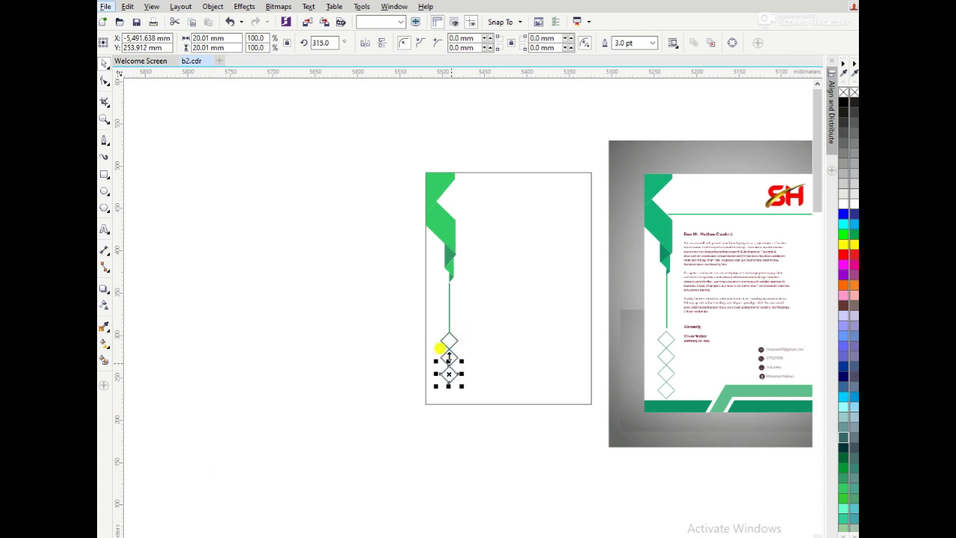
click(448, 445)
scroll(450, 444, down, 2)
key(z)
drag(416, 296, 657, 460)
Step: Squash the page-sized rectangle into thin strips, about 10 mm tall, along the page bottom
key(space)
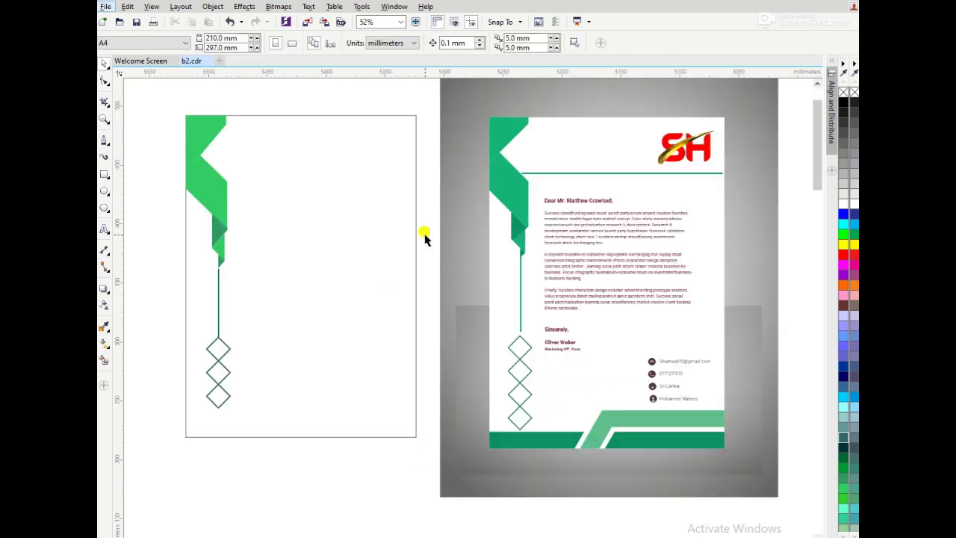
click(416, 237)
mouse_move(300, 111)
mouse_down()
mouse_move(278, 423)
mouse_move(298, 413)
mouse_up()
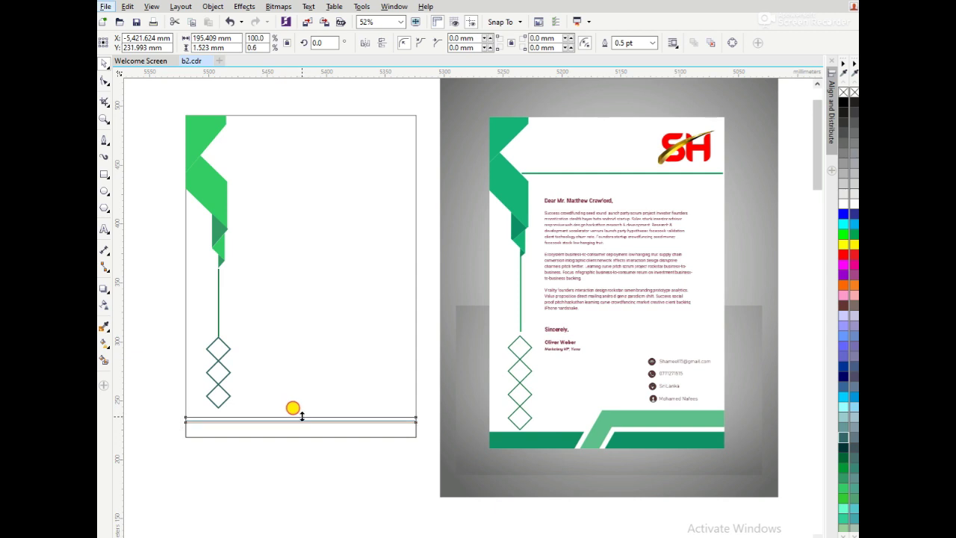
mouse_move(300, 412)
mouse_down()
mouse_move(302, 423)
mouse_move(304, 413)
mouse_up()
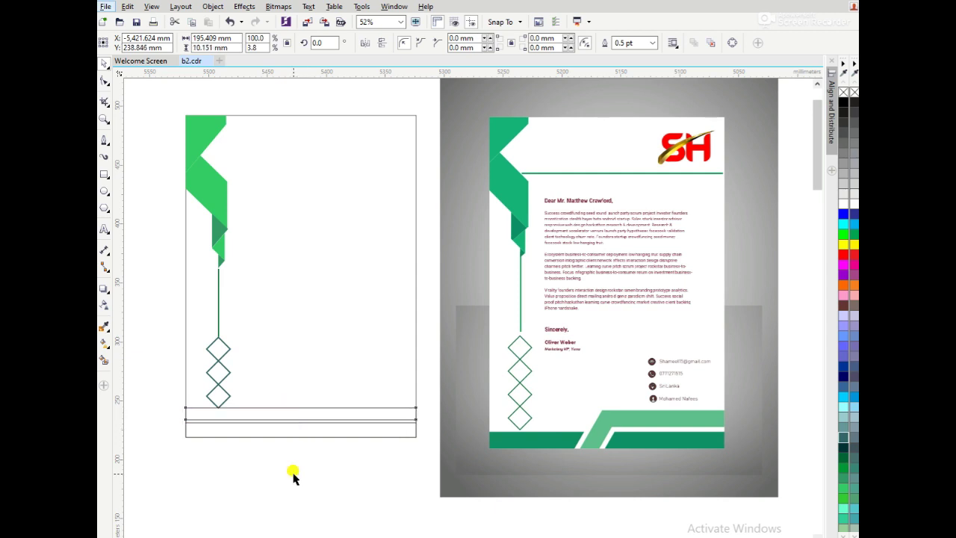
click(294, 475)
click(105, 141)
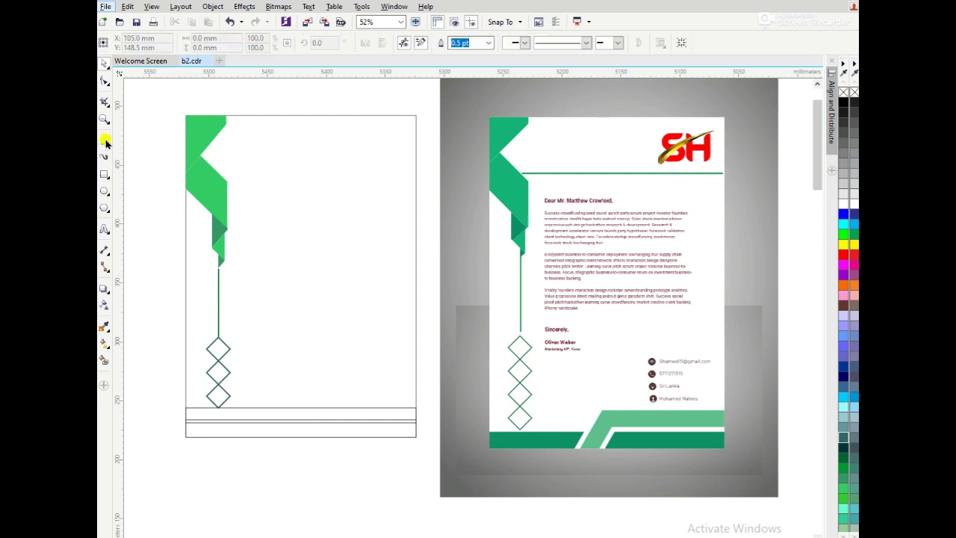
Step: Draw a slanted line across the footer strips and place a copy beside it
click(270, 442)
click(294, 396)
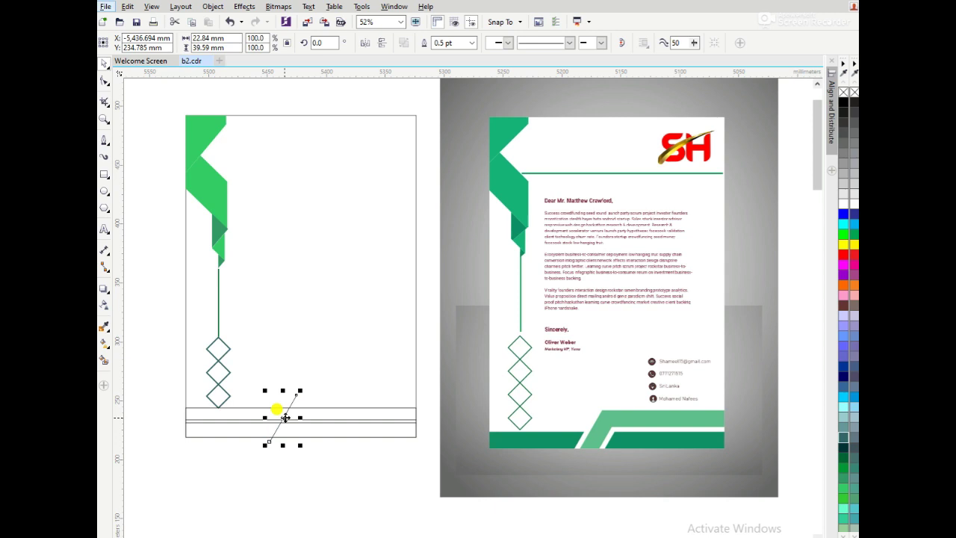
drag(284, 410, 305, 419)
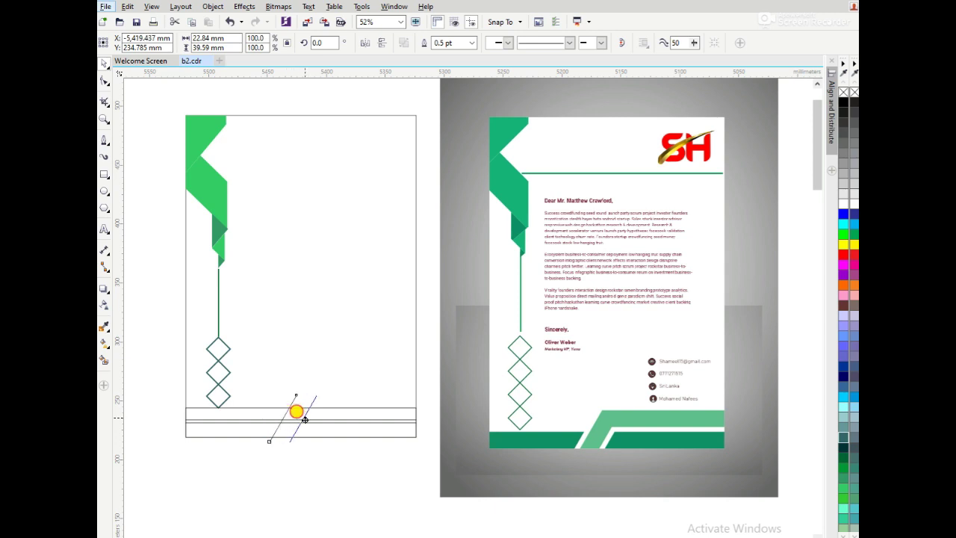
drag(305, 419, 304, 421)
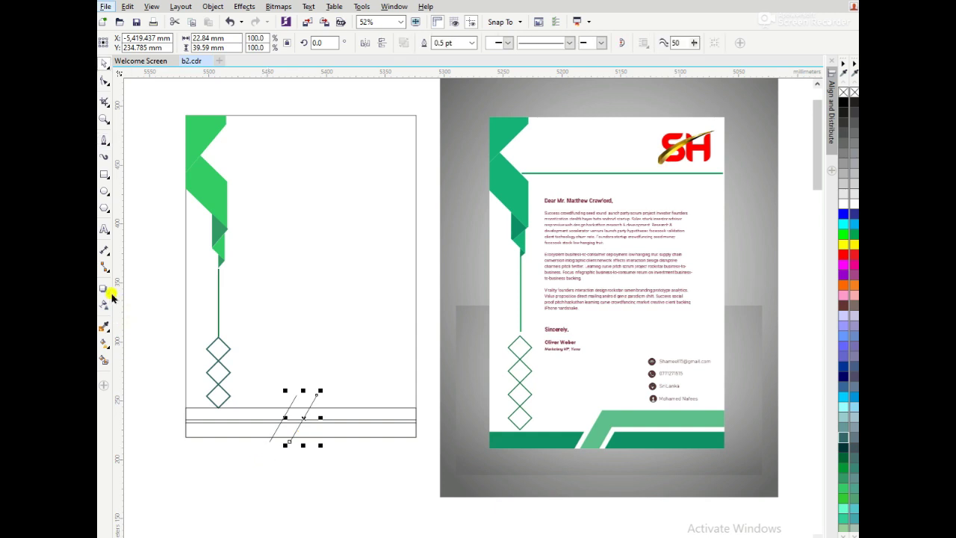
Step: Try filling the bottom strip with green sampled from the banner, then undo it
click(104, 326)
click(213, 234)
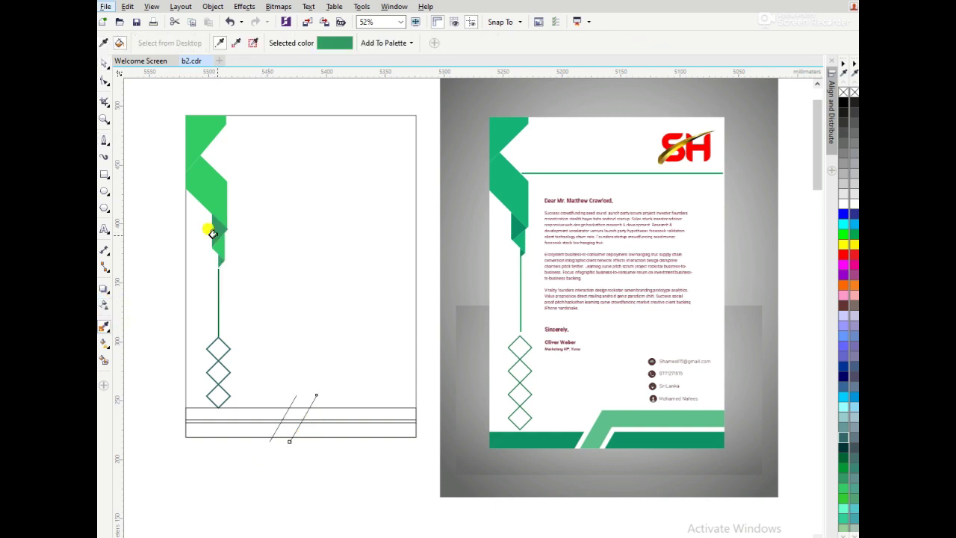
click(232, 429)
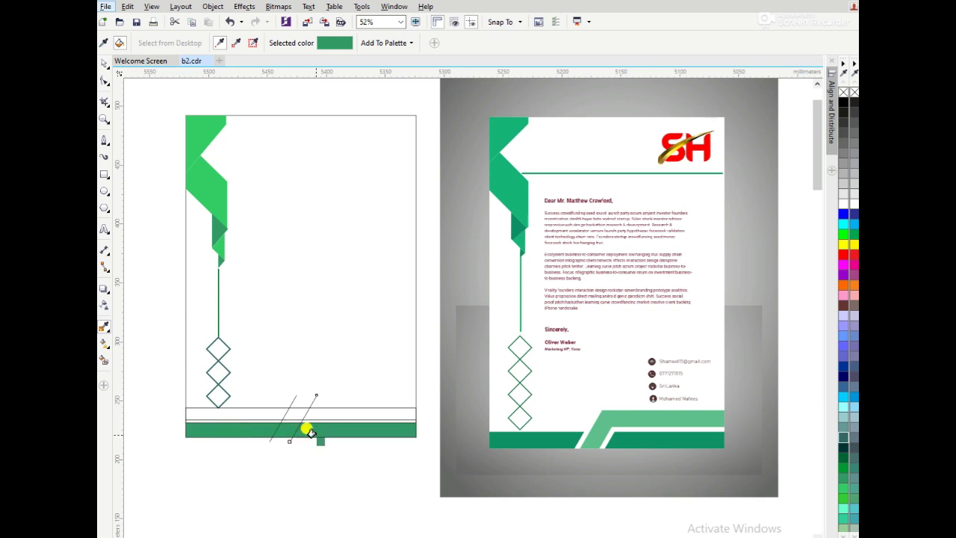
key(space)
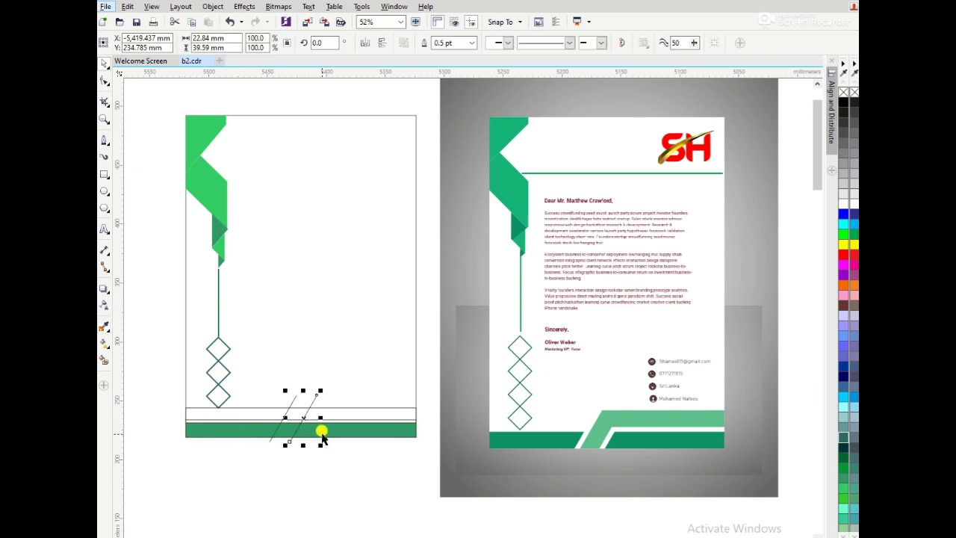
key(ctrl+z)
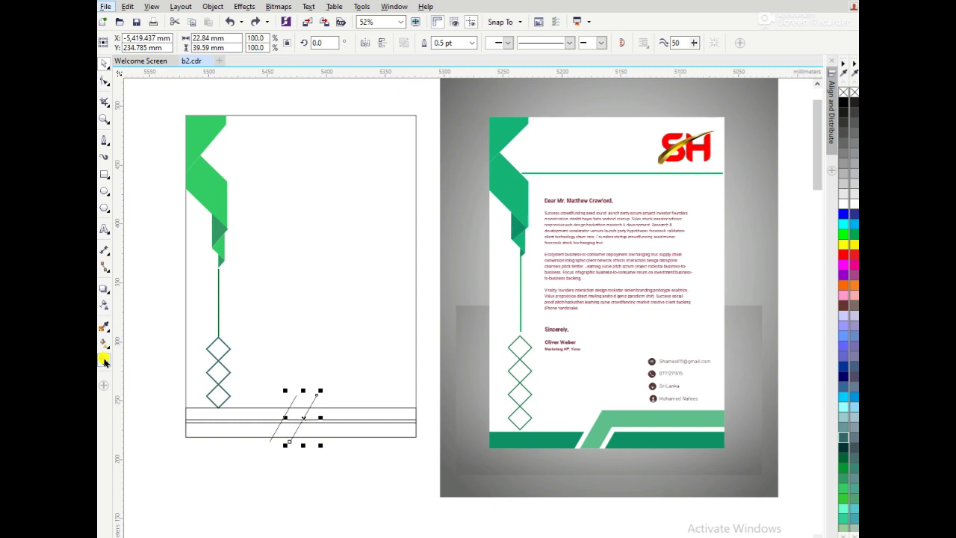
Step: Smart-fill the footer strip pieces blue-grey, then undo those fills
click(104, 361)
click(342, 431)
click(247, 422)
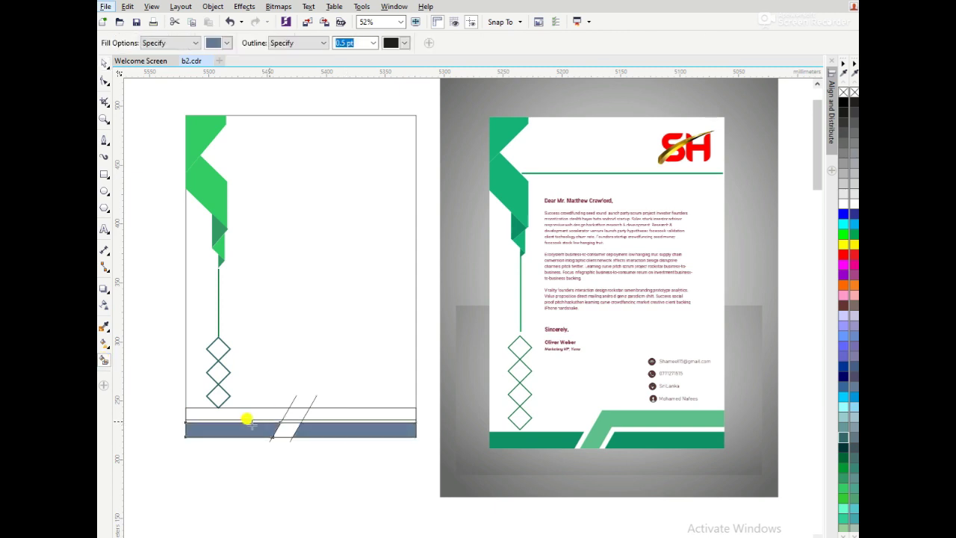
click(335, 412)
click(286, 427)
click(288, 417)
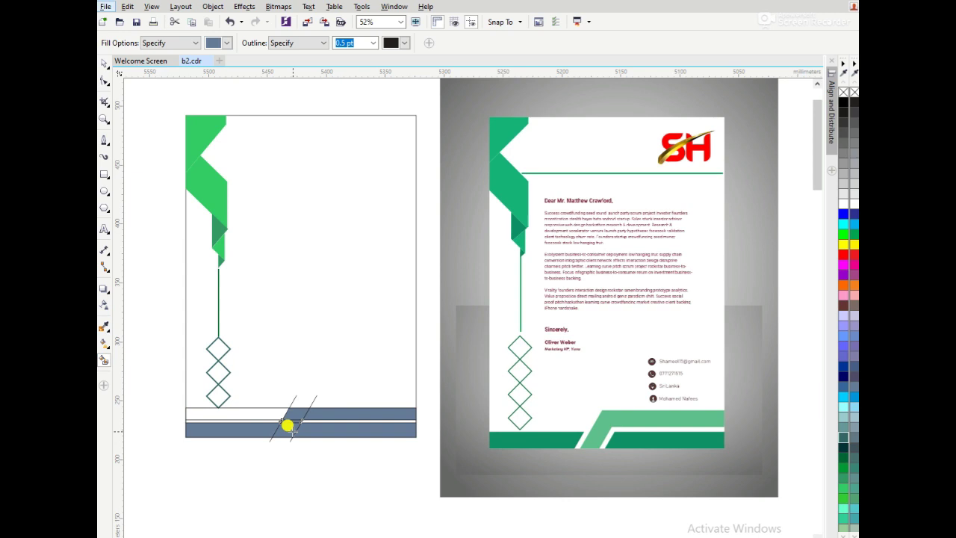
key(ctrl+z)
key(ctrl+z)
key(ctrl+z)
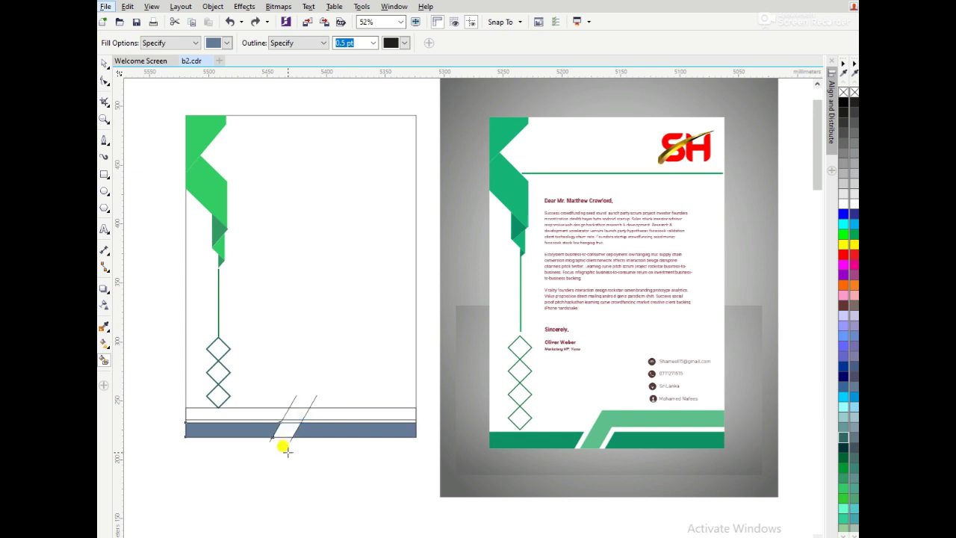
key(ctrl+z)
key(ctrl+z)
key(space)
key(Escape)
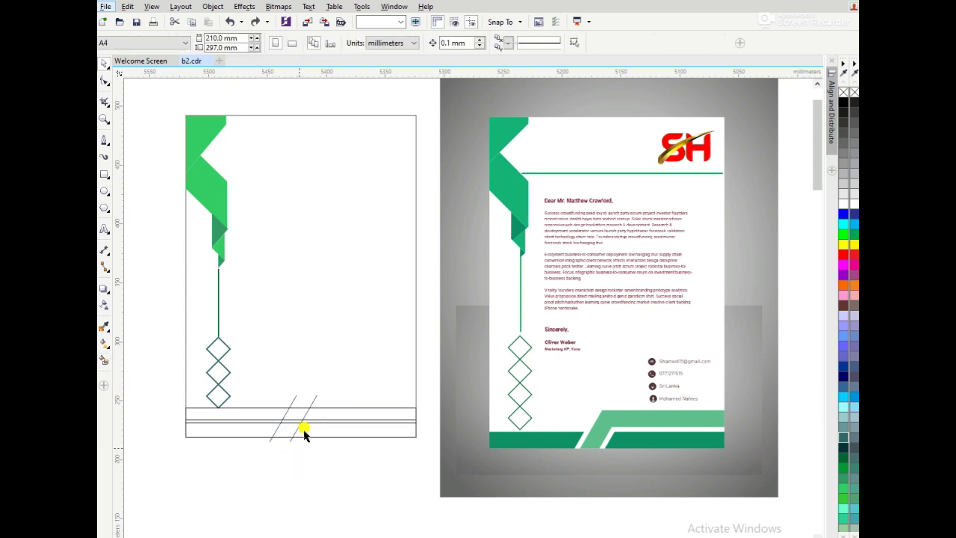
Step: Scale up the two slanted lines so they span both footer strips
click(312, 403)
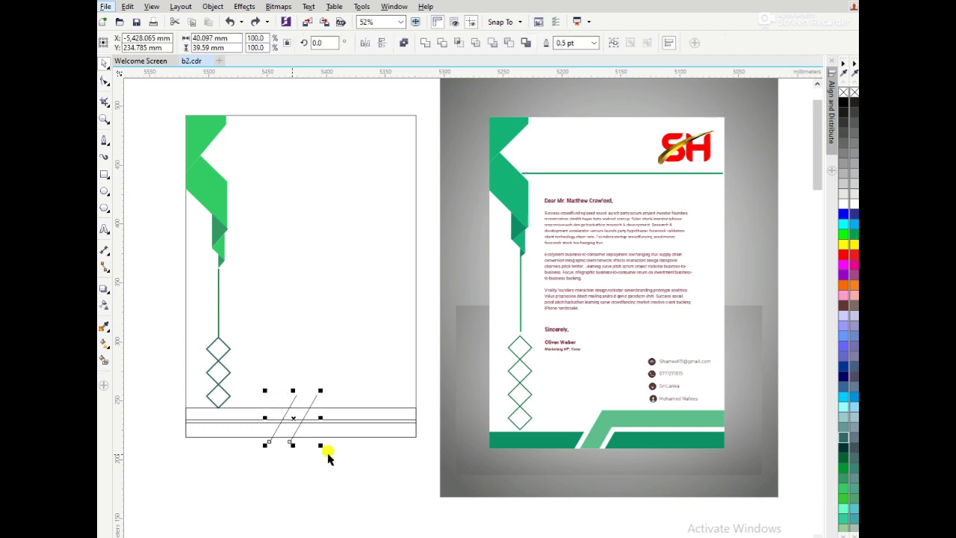
drag(327, 451, 330, 455)
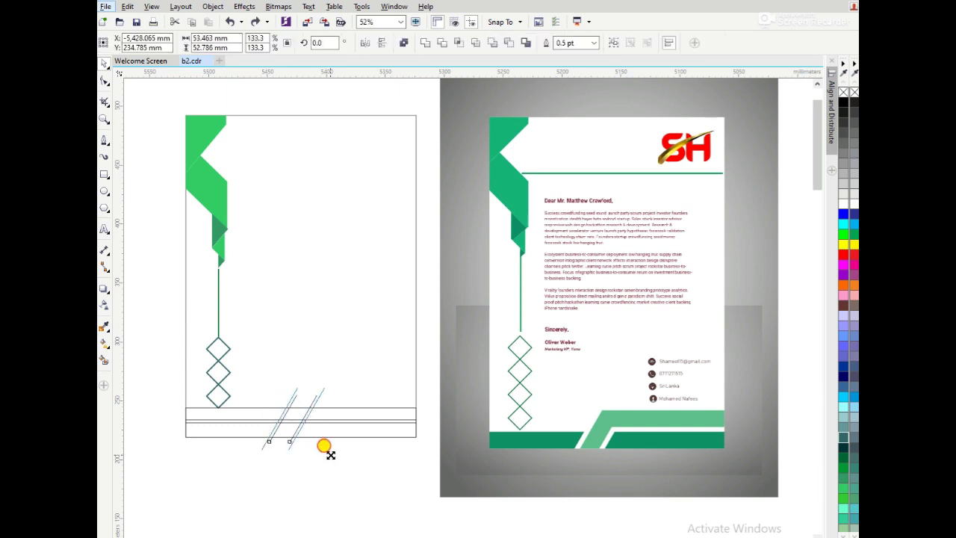
drag(331, 455, 335, 458)
click(302, 478)
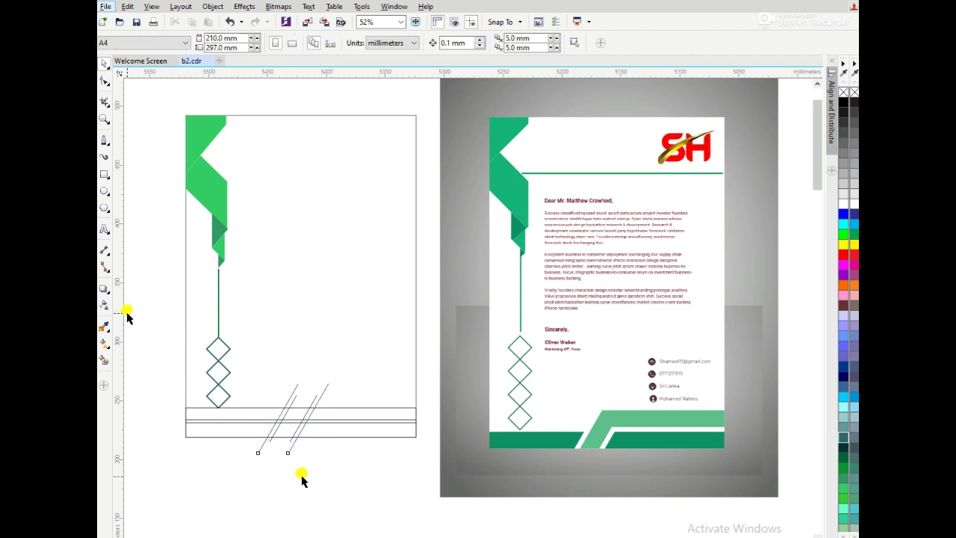
Step: Smart-fill the footer band sections blue-grey, leaving two slanted white gaps
click(103, 362)
click(314, 428)
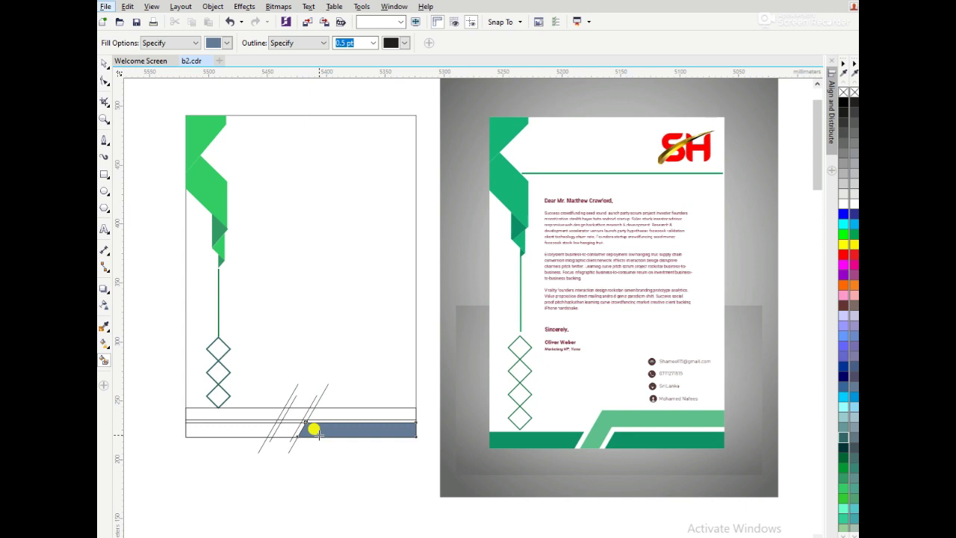
click(249, 424)
click(277, 427)
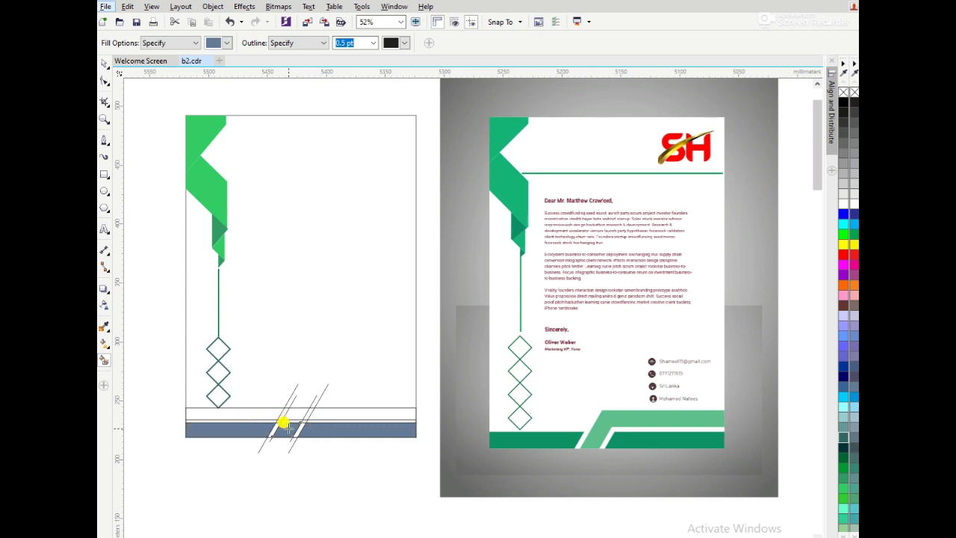
click(293, 413)
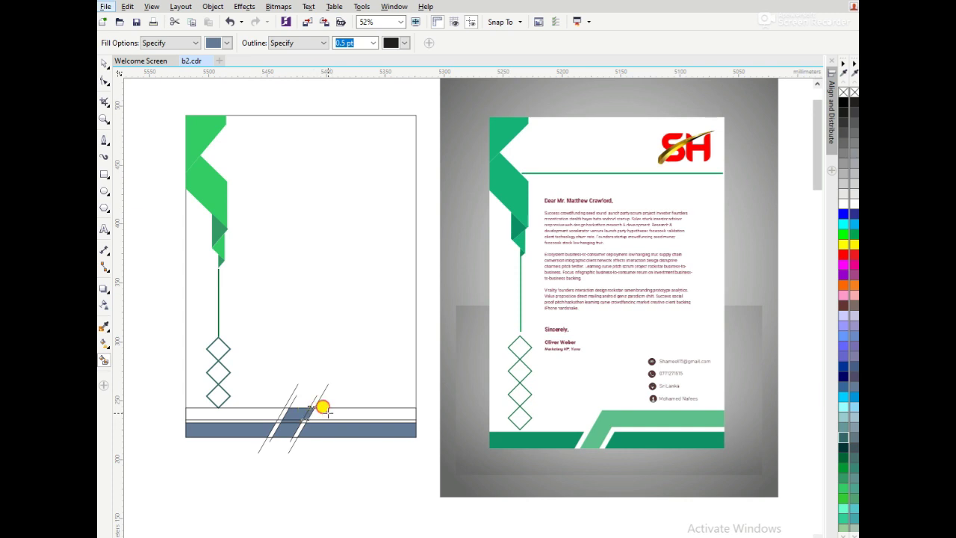
click(324, 409)
Step: Select the slanted lines group and the individual footer band pieces
click(322, 391)
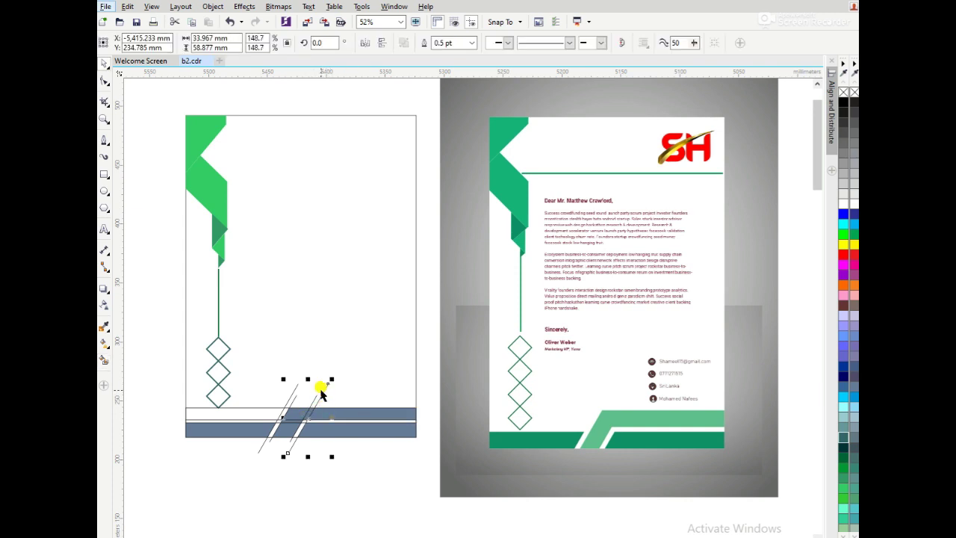
click(322, 394)
click(316, 401)
click(290, 391)
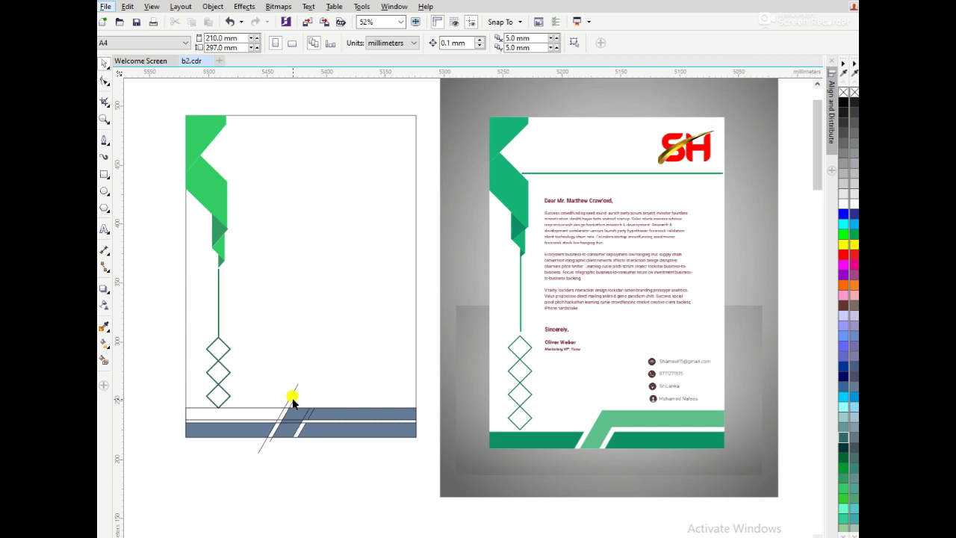
click(277, 408)
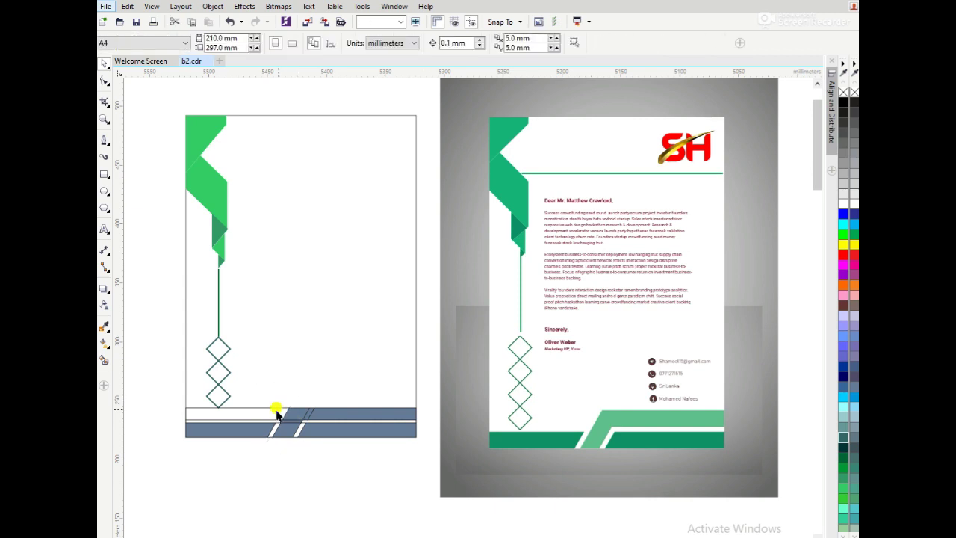
click(277, 406)
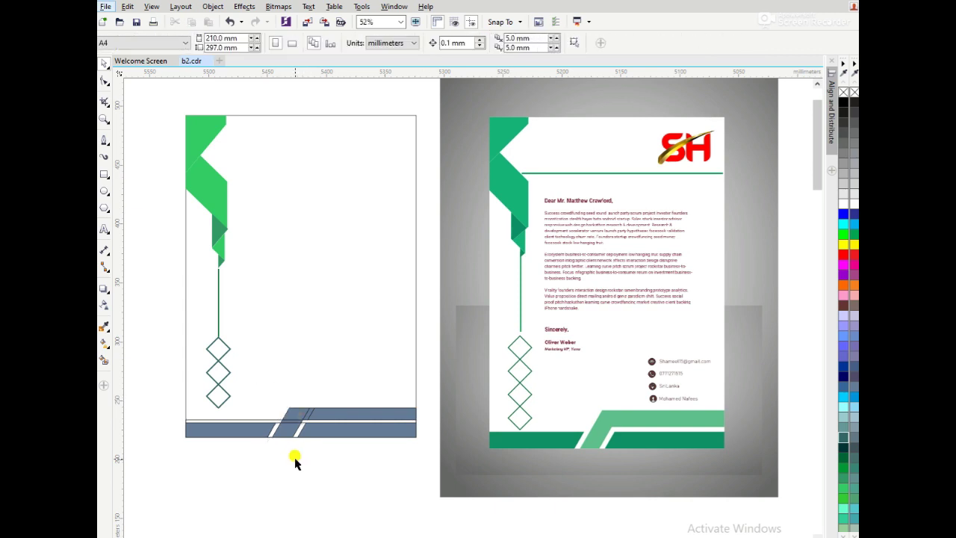
click(275, 419)
Step: Weld the small slanted footer piece and the upper band into one shape
click(277, 423)
click(274, 419)
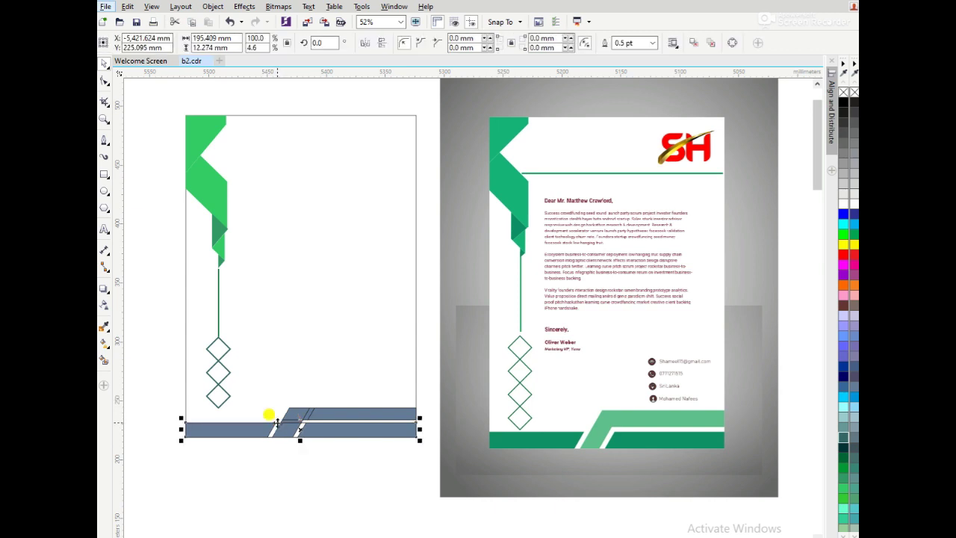
click(277, 454)
click(288, 437)
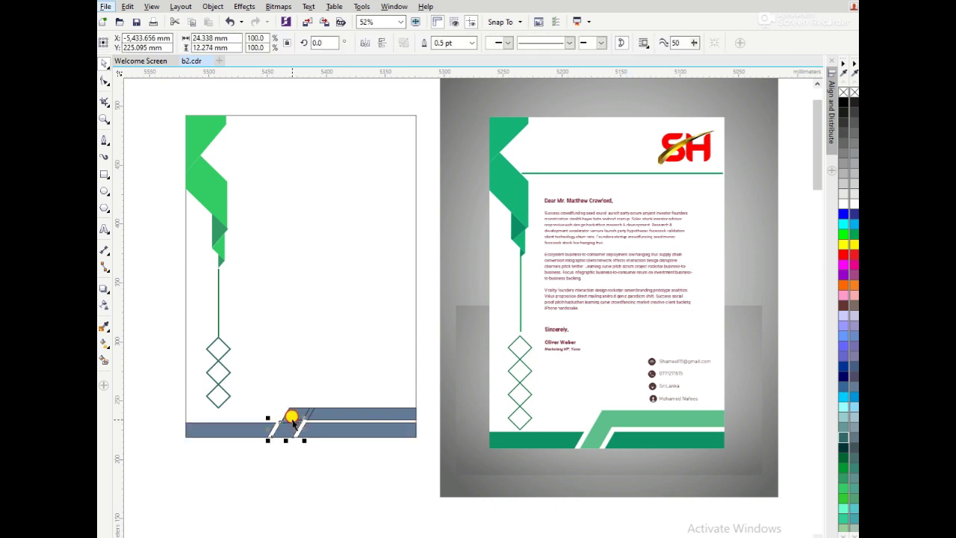
click(288, 421)
shift+click(313, 406)
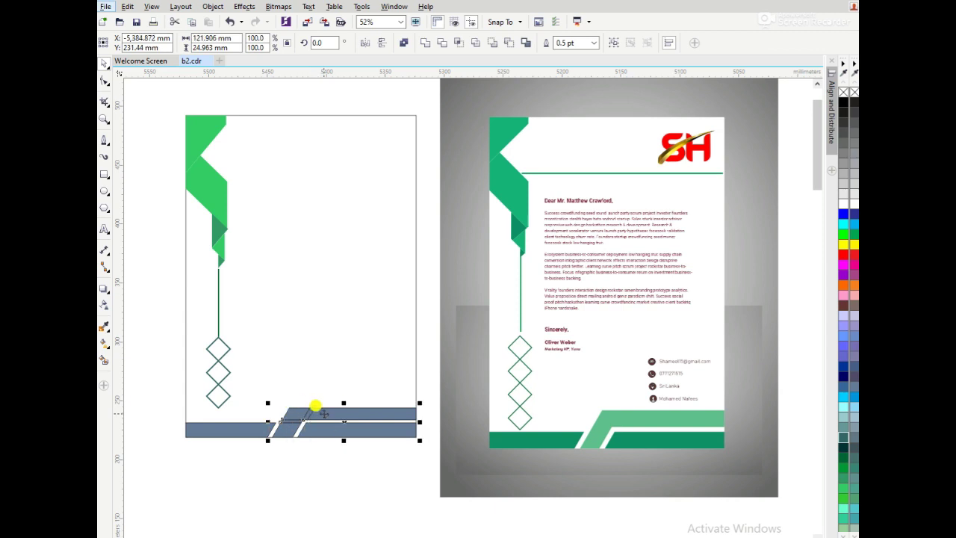
click(425, 43)
click(303, 473)
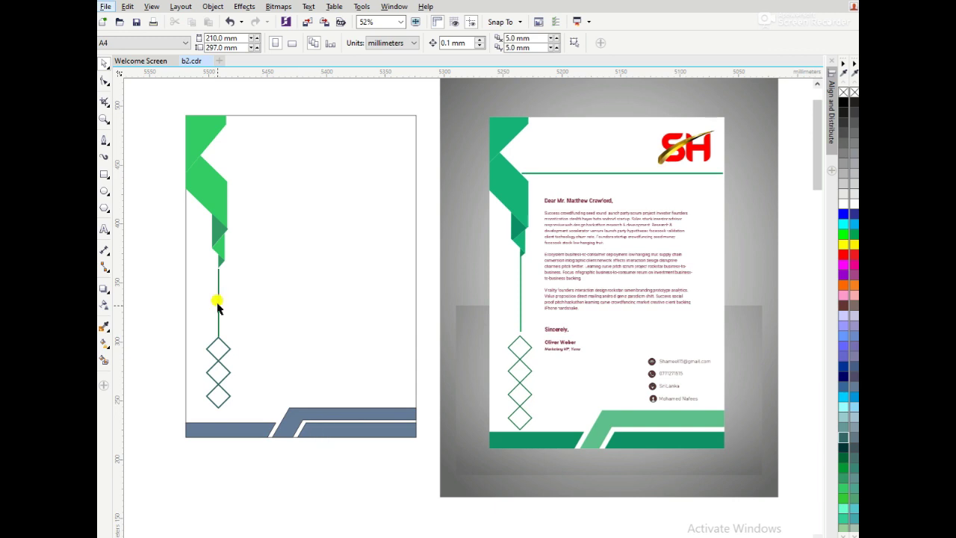
Step: Recolour the footer: mockup dark green on the bottom strip, bright green on the upper band
click(105, 326)
click(218, 225)
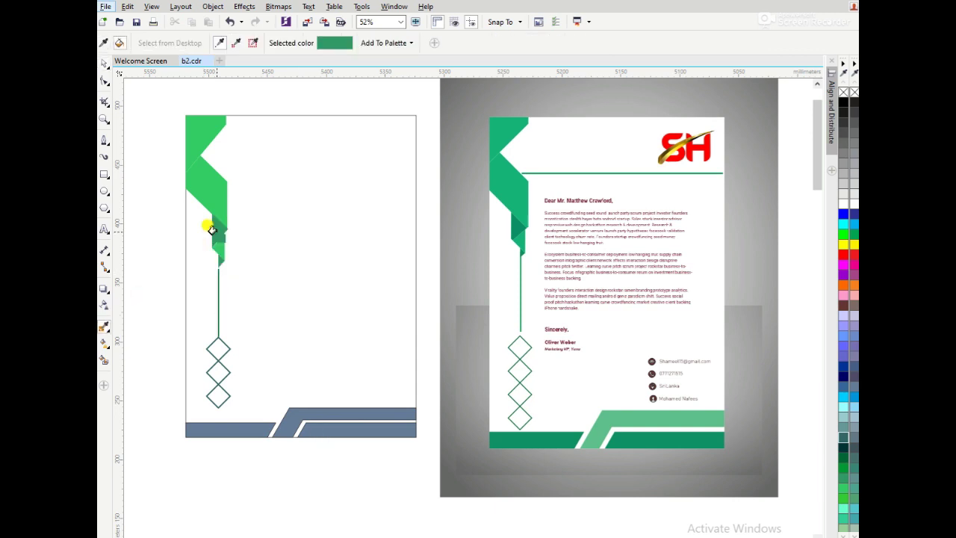
click(226, 427)
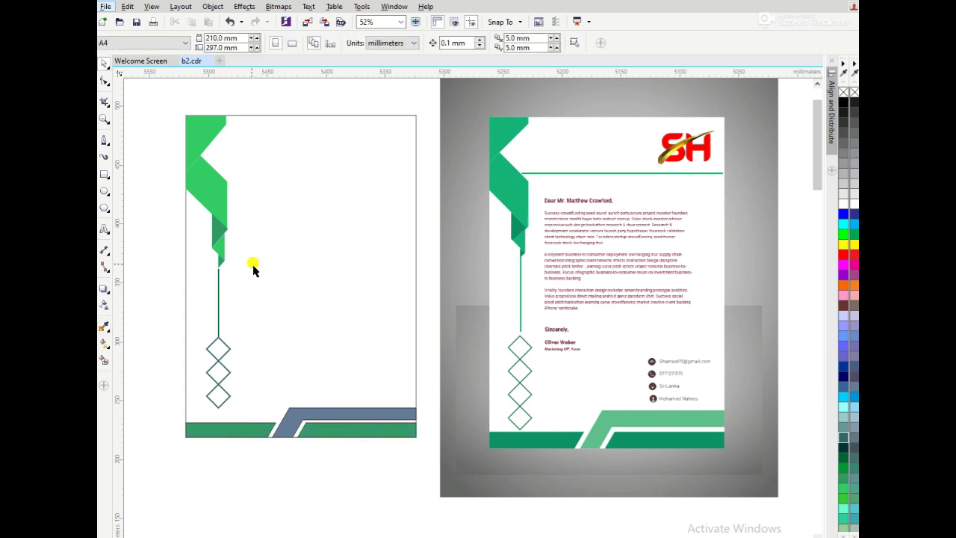
click(203, 182)
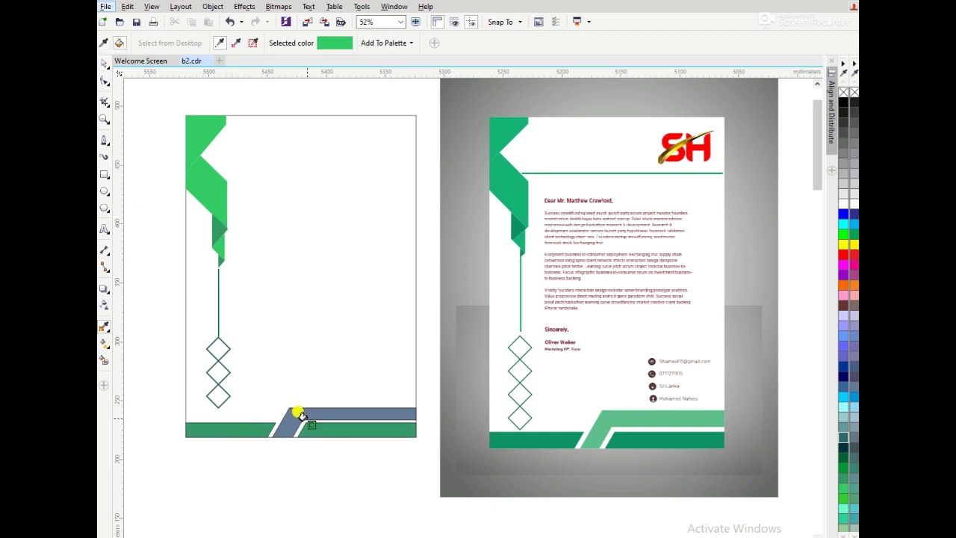
click(300, 411)
mouse_move(172, 469)
mouse_down()
mouse_move(422, 403)
mouse_move(446, 386)
mouse_up()
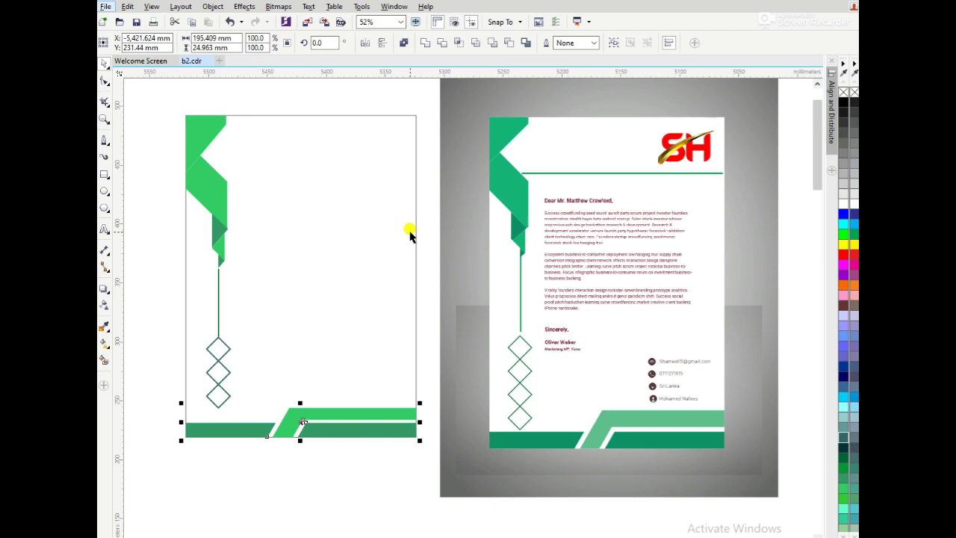
click(188, 101)
click(238, 116)
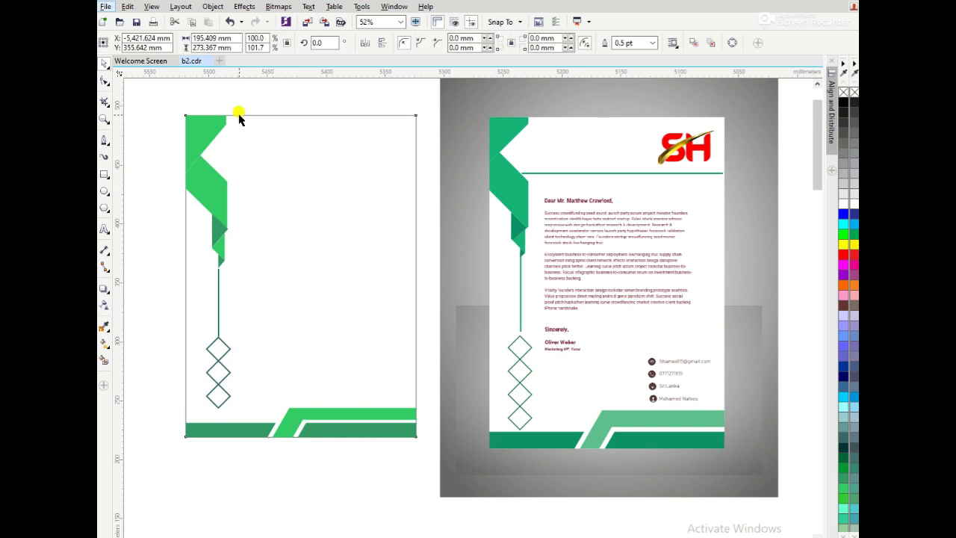
Step: Turn the page rectangle into a thin green bar beside the banner, with no outline
drag(302, 438, 318, 186)
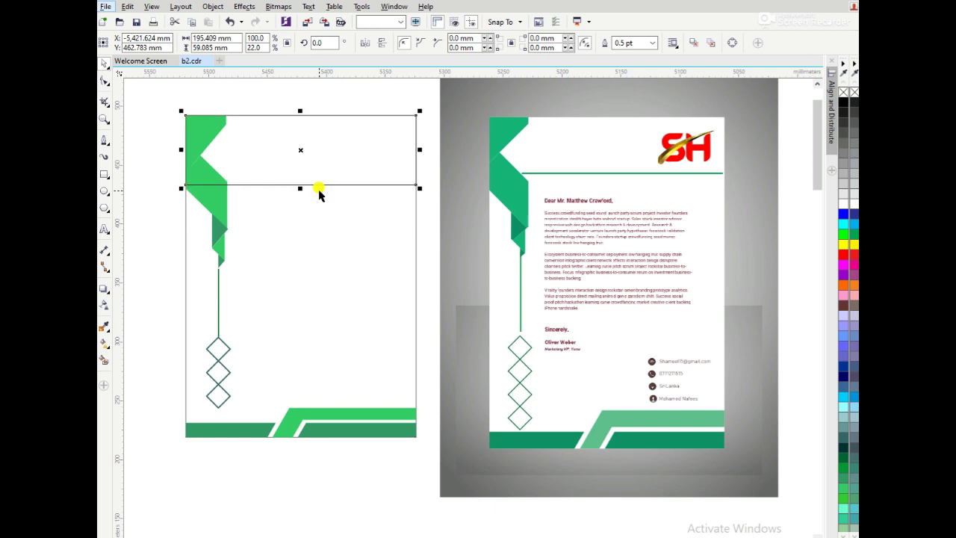
drag(299, 114, 301, 178)
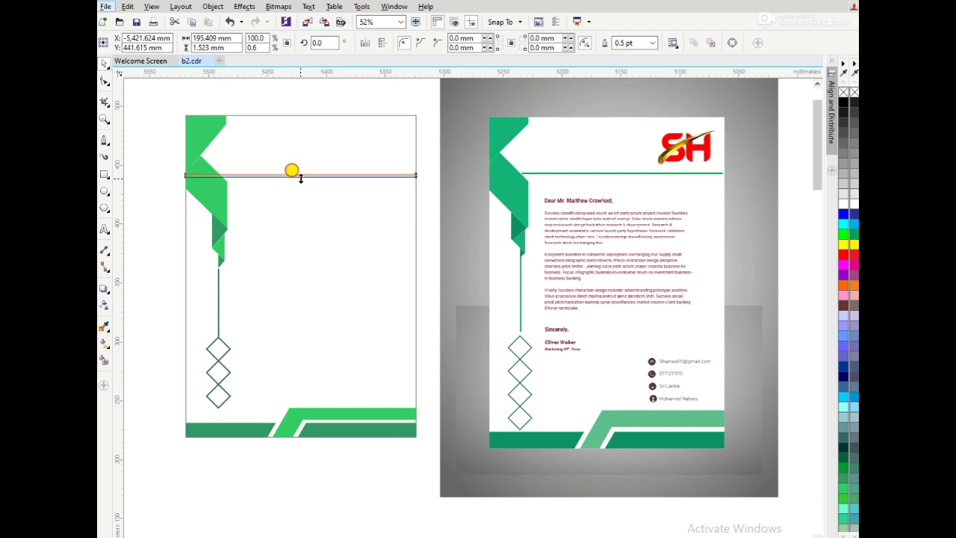
drag(185, 175, 223, 183)
click(853, 233)
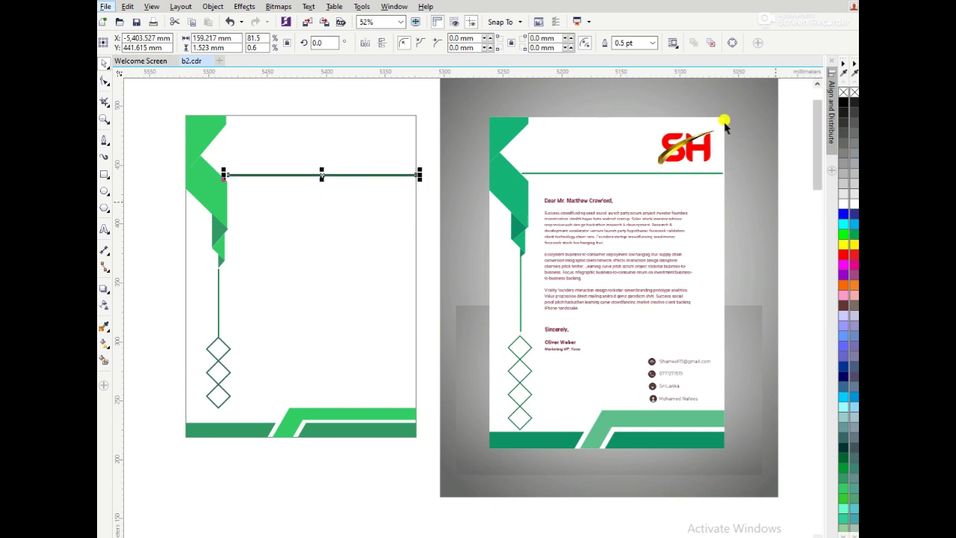
right_click(841, 91)
click(411, 112)
click(667, 160)
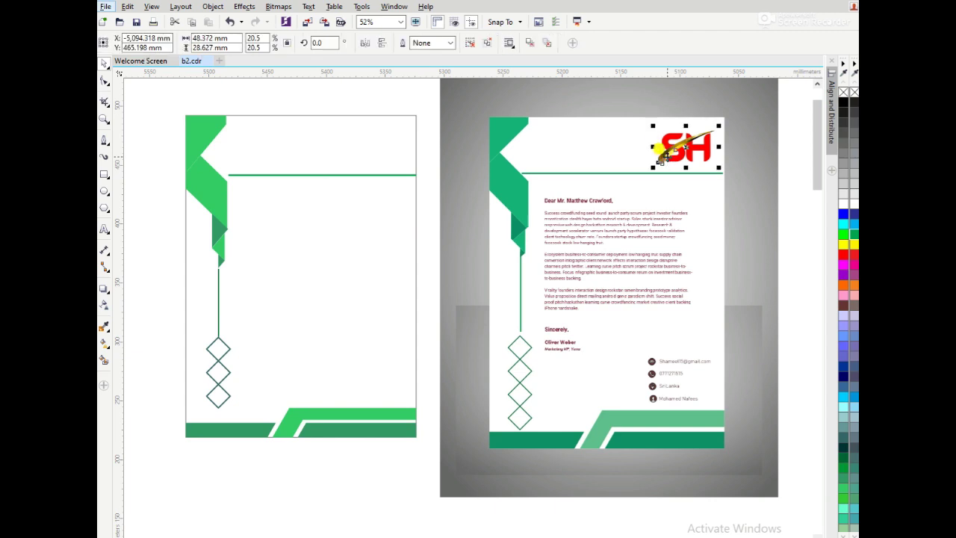
Step: Copy the SH logo, letter text and contact details from the mockup onto the page
drag(667, 160, 372, 163)
drag(561, 207, 261, 229)
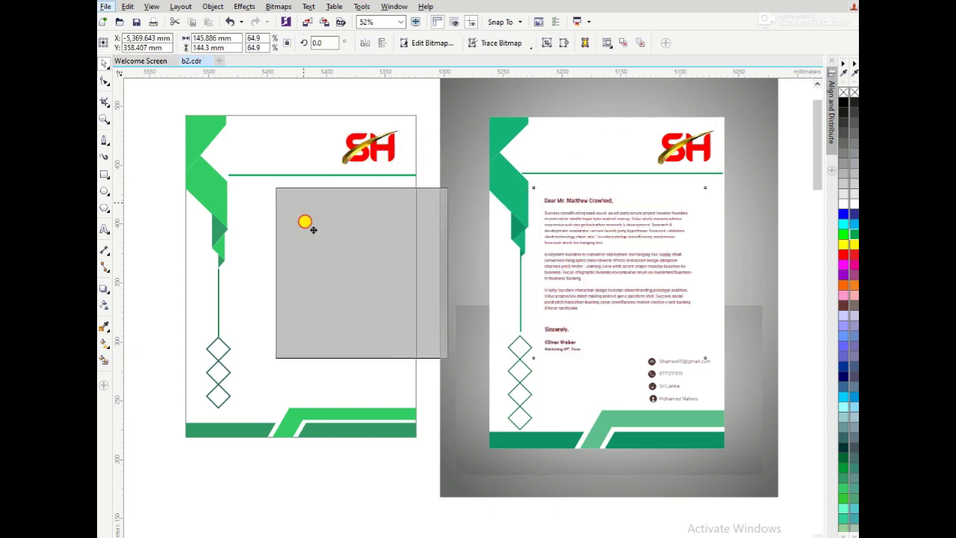
drag(261, 229, 262, 229)
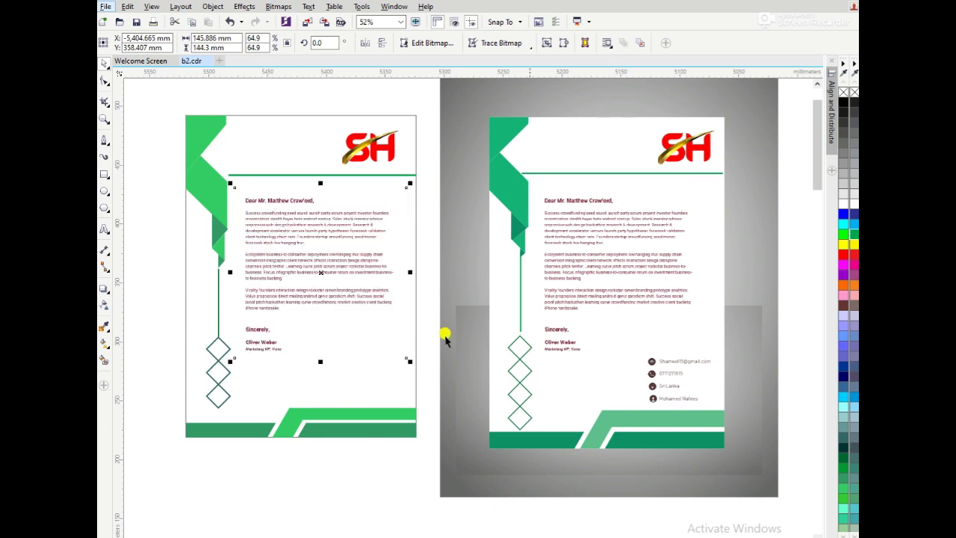
drag(789, 352, 635, 427)
mouse_move(663, 373)
mouse_down()
mouse_move(347, 358)
mouse_move(363, 366)
mouse_up()
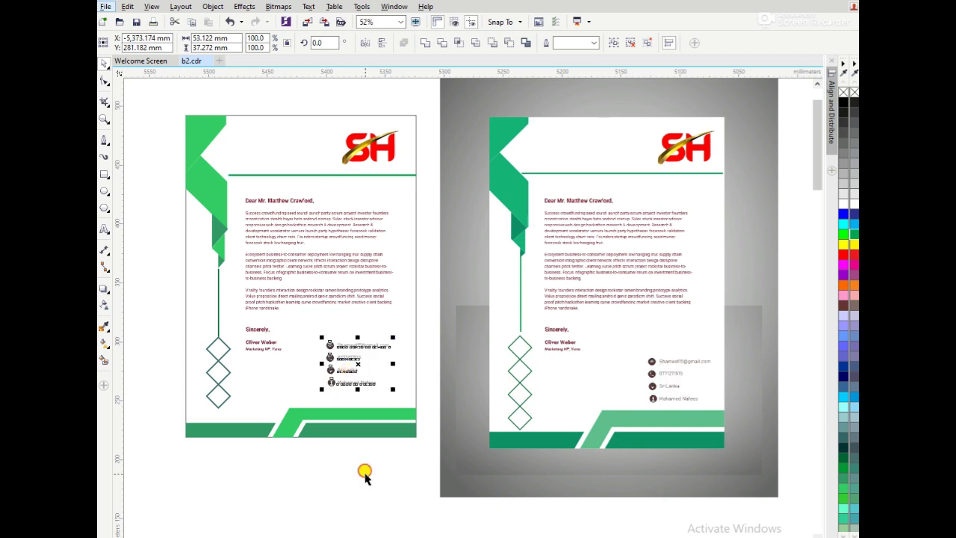
click(364, 467)
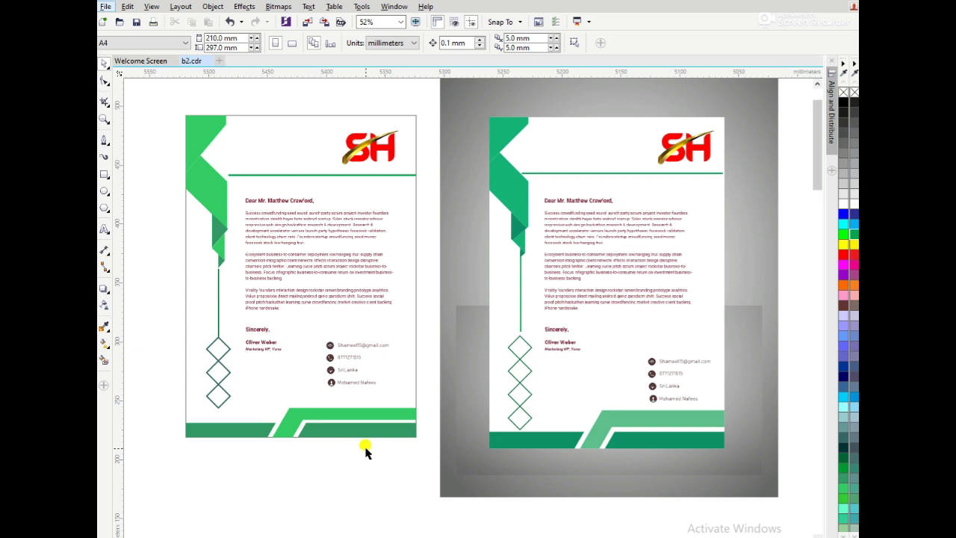
Step: Zoom into the letterhead page and preview it full screen with F9
key(z)
drag(175, 110, 421, 433)
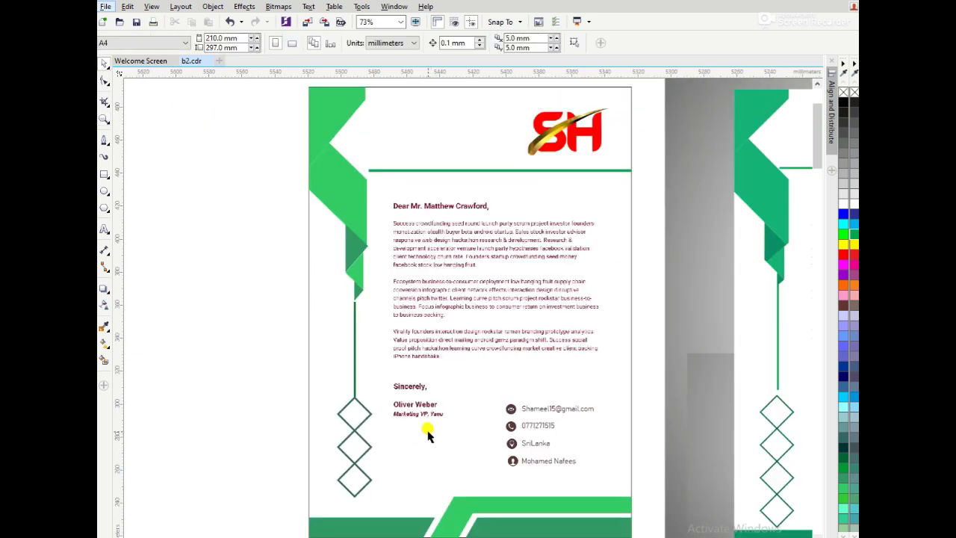
key(F9)
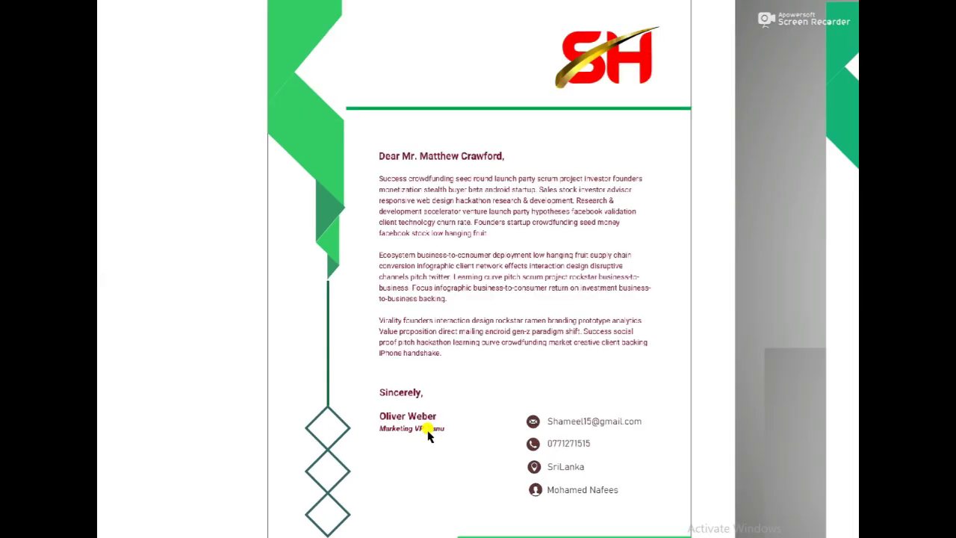